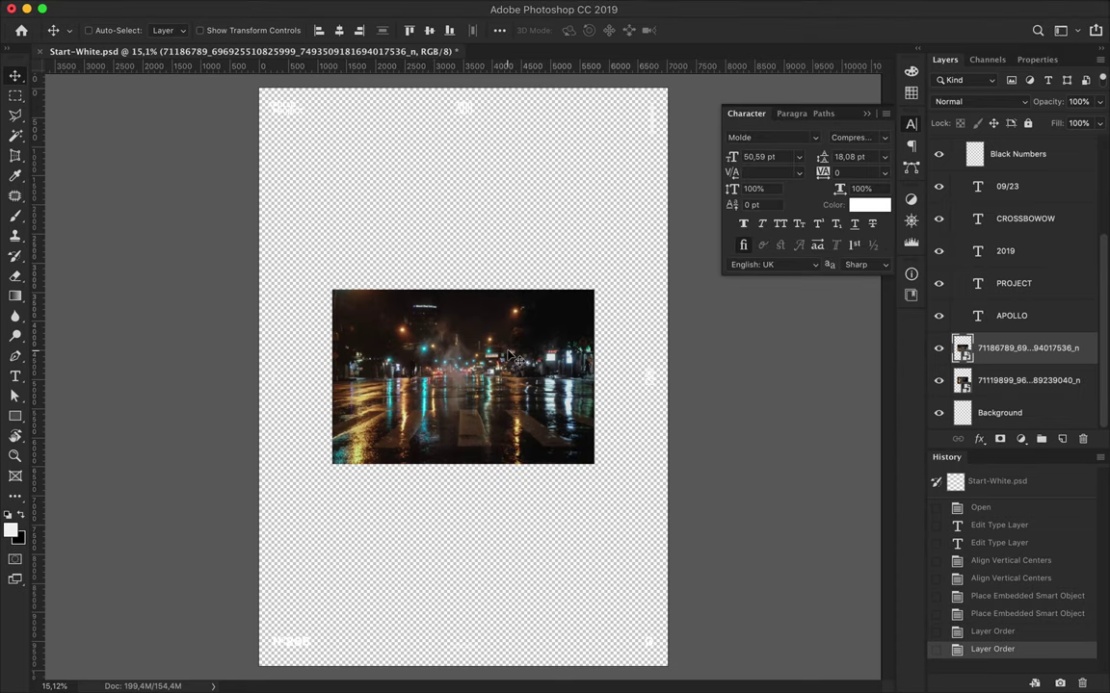
# - Drag the rainy street photo down to the poster's bottom-left corner
pyautogui.moveTo(511, 357)
pyautogui.mouseDown()
pyautogui.moveTo(345, 559)
pyautogui.moveTo(606, 561)
pyautogui.mouseUp()
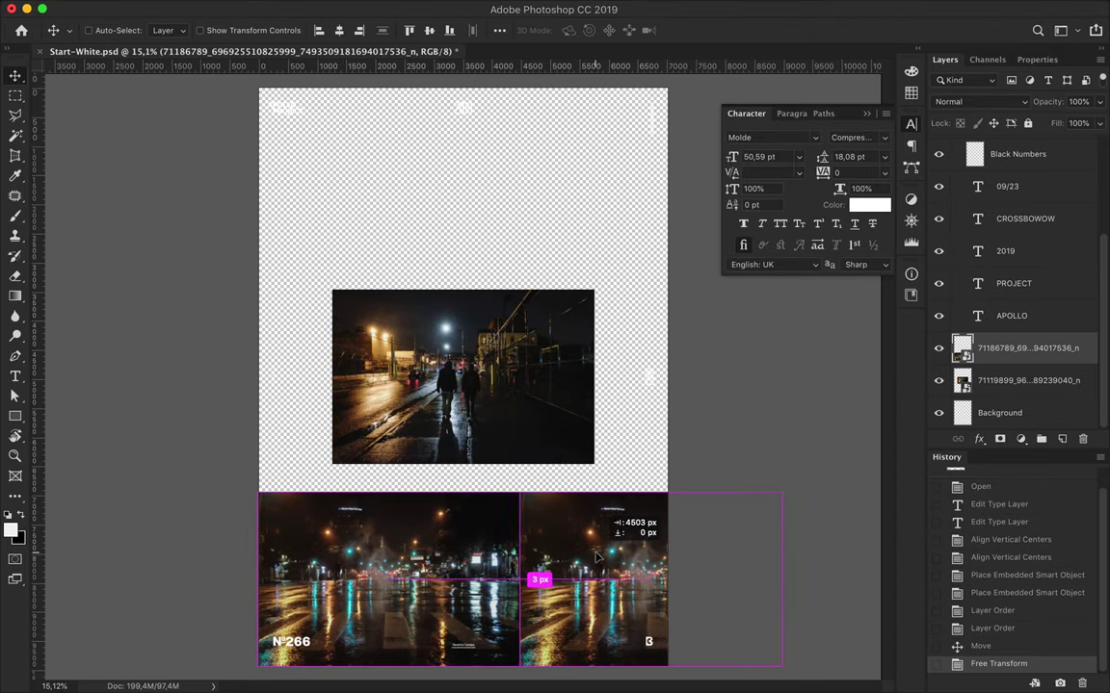
# - Duplicate the street photo, flip the copy horizontally, and place it beside the original
pyautogui.press('Right')
pyautogui.scroll(2, 594, 539)
pyautogui.scroll(2, 594, 539)
pyautogui.scroll(2, 597, 545)
pyautogui.scroll(-2, 594, 546)
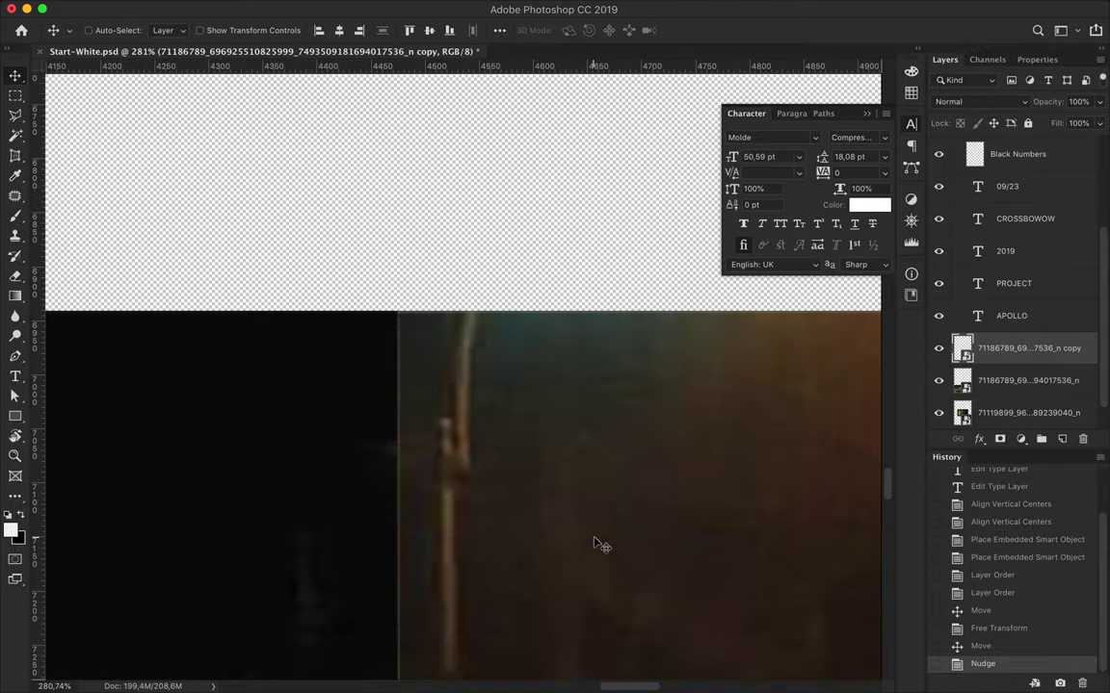
pyautogui.scroll(-3, 594, 539)
pyautogui.click(140, 8)
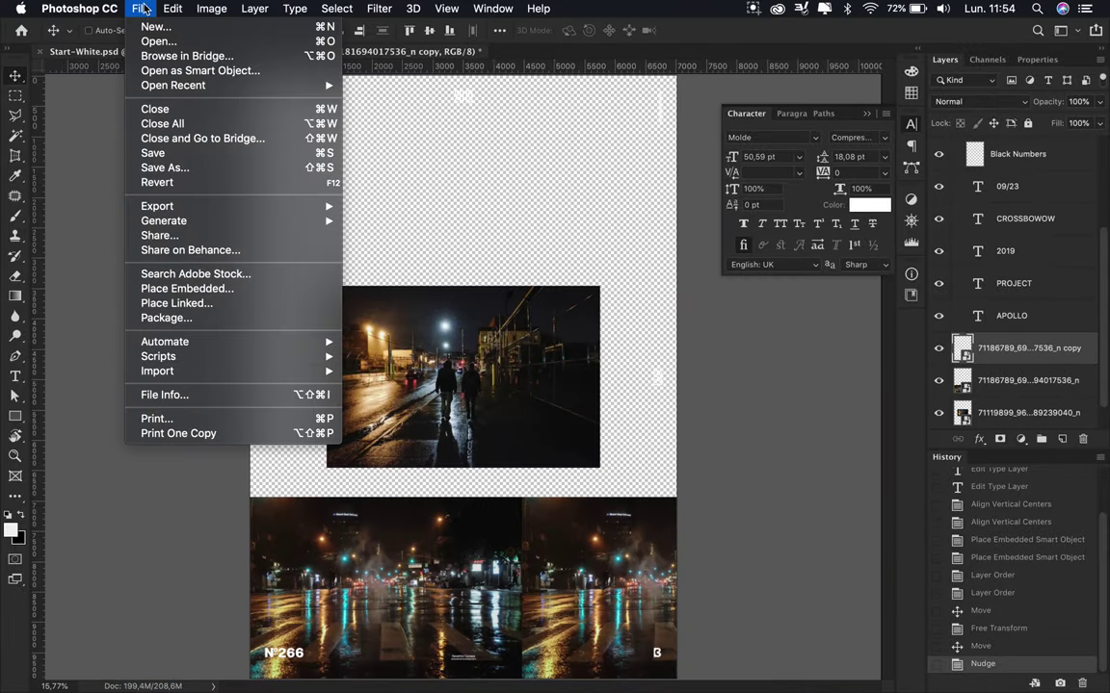
pyautogui.click(501, 500)
pyautogui.press('Left')
pyautogui.moveTo(403, 565)
pyautogui.mouseDown()
pyautogui.moveTo(546, 565)
pyautogui.moveTo(546, 349)
pyautogui.mouseUp()
# - Merge the two halves, flip the strip vertically, and move it above the bottom strip
pyautogui.press('super+e')
pyautogui.click(212, 7)
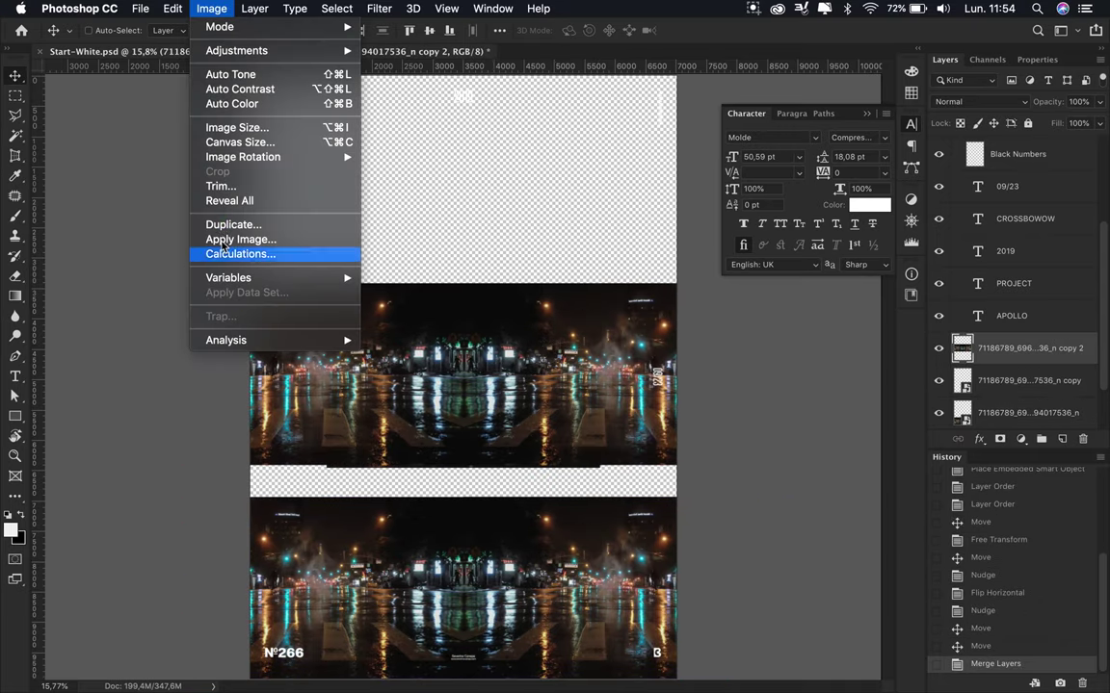
pyautogui.click(412, 555)
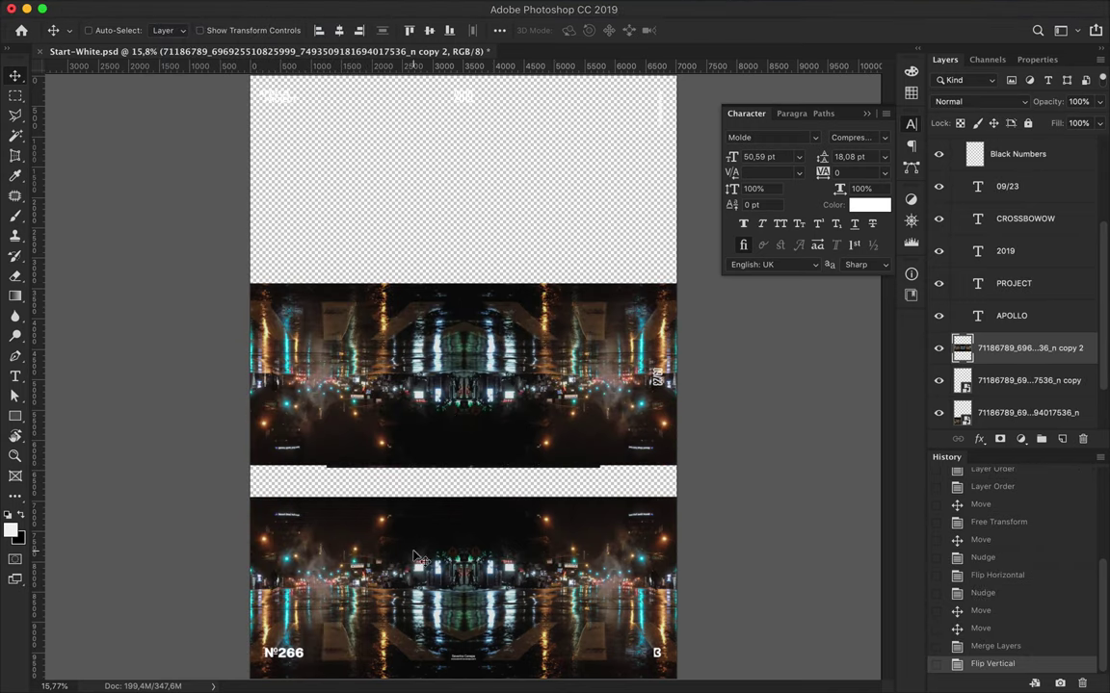
pyautogui.moveTo(414, 380); pyautogui.dragTo(537, 308)
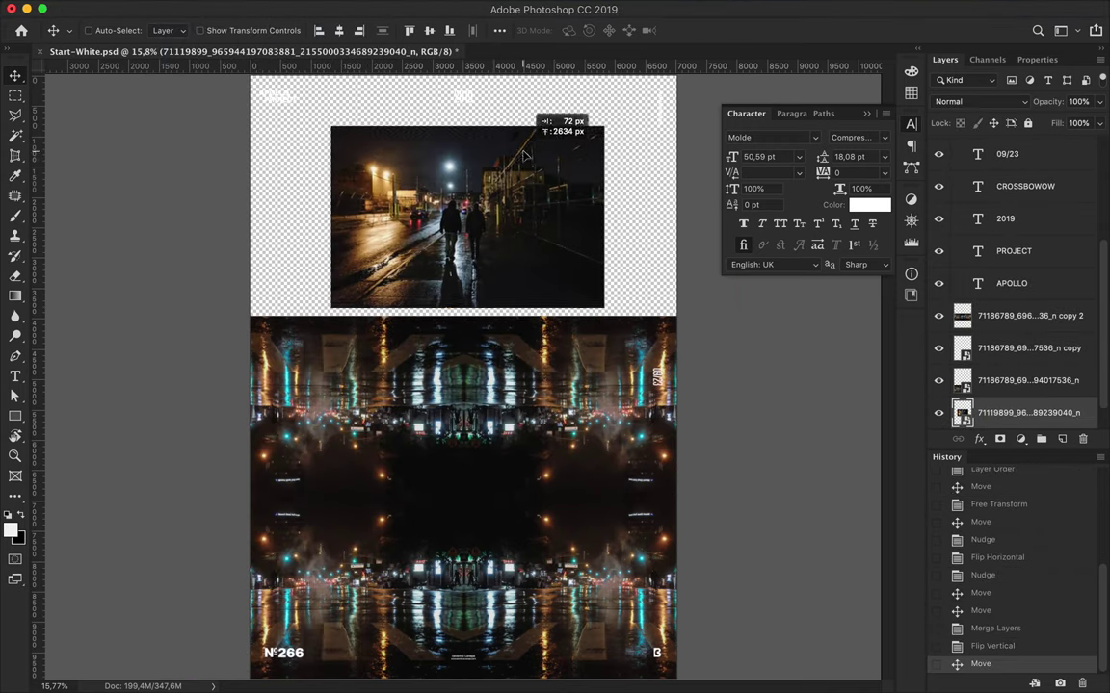
# - Move the walking-couple photo to the top and add a horizontally flipped duplicate
pyautogui.moveTo(536, 310); pyautogui.dragTo(460, 161)
pyautogui.moveTo(411, 196); pyautogui.dragTo(690, 196)
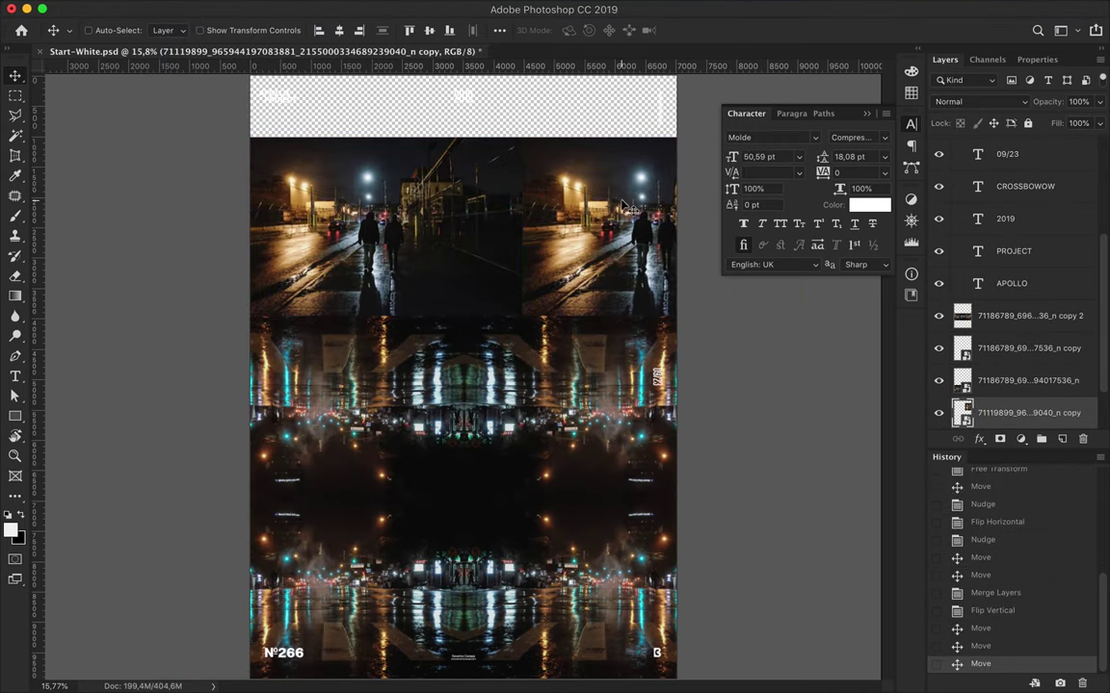
pyautogui.click(173, 7)
pyautogui.click(418, 540)
pyautogui.moveTo(594, 262); pyautogui.dragTo(583, 367)
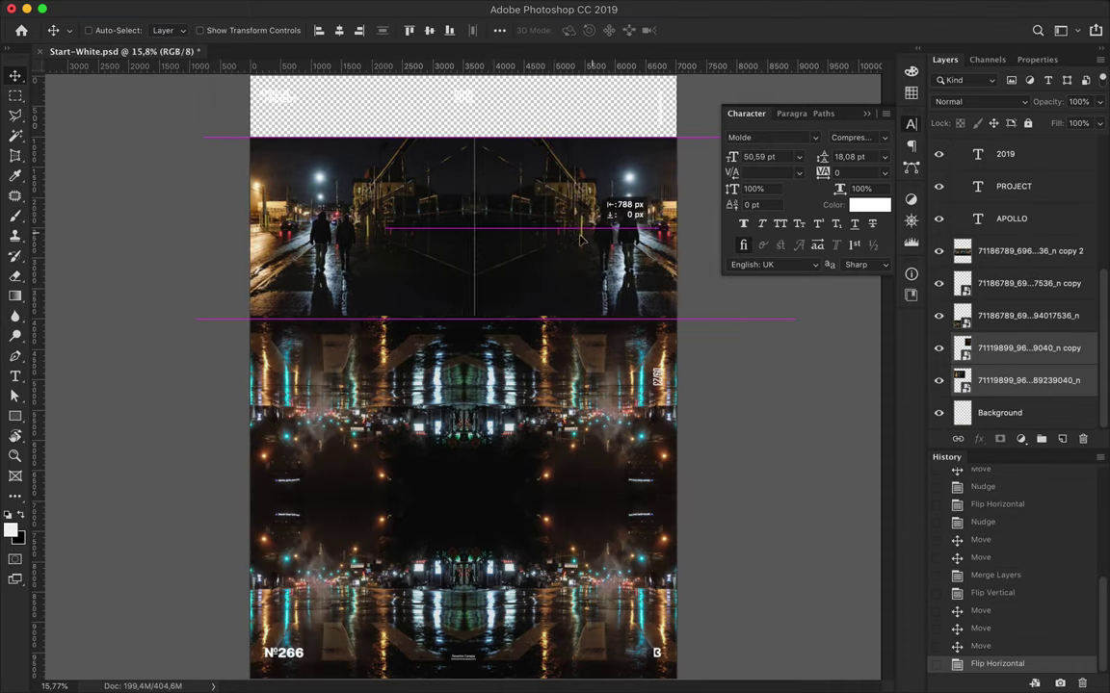
# - Merge the copies, flip the strip vertically, and merge it into the top band
pyautogui.press('super+e')
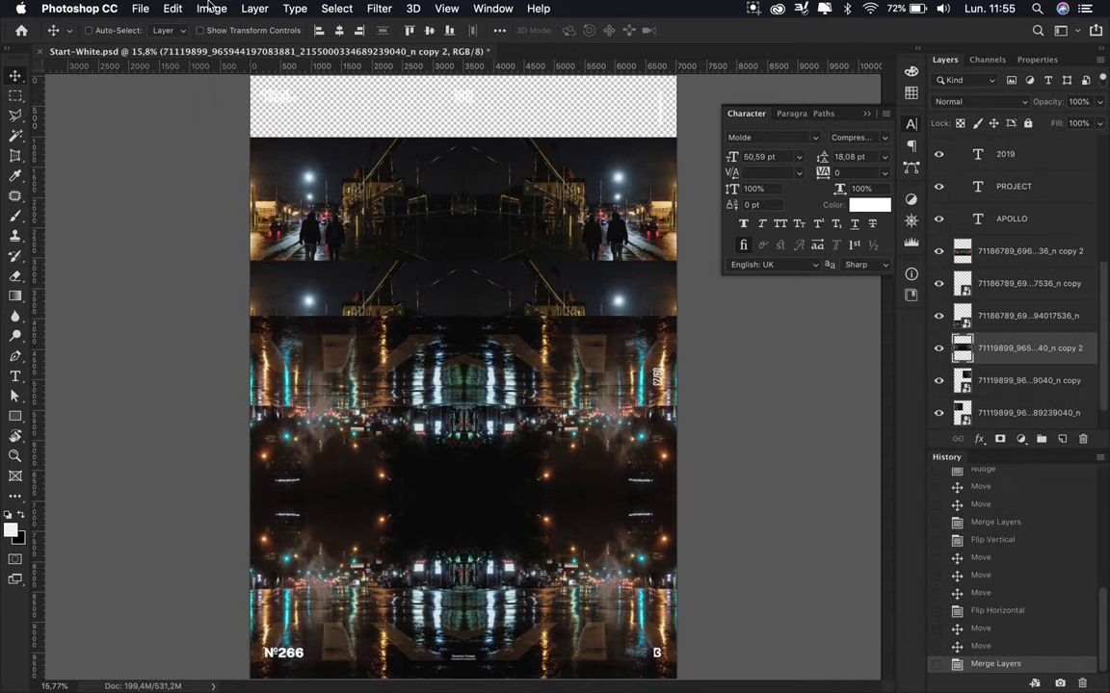
pyautogui.click(211, 7)
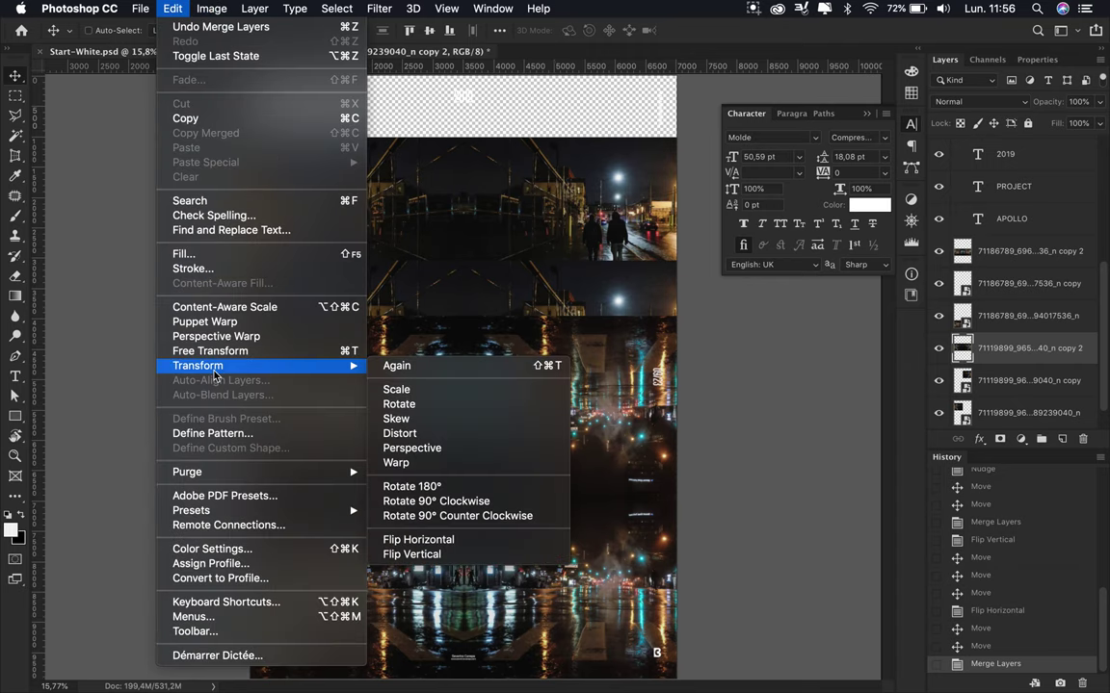
pyautogui.click(419, 556)
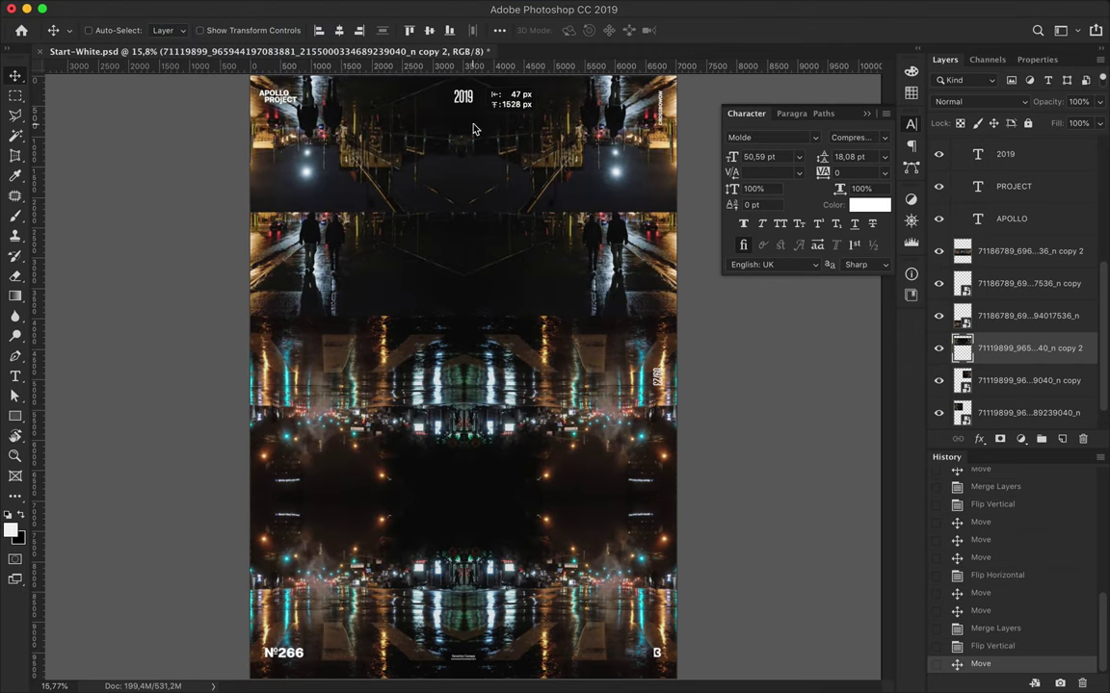
pyautogui.moveTo(489, 219); pyautogui.dragTo(428, 283)
pyautogui.press('super+e')
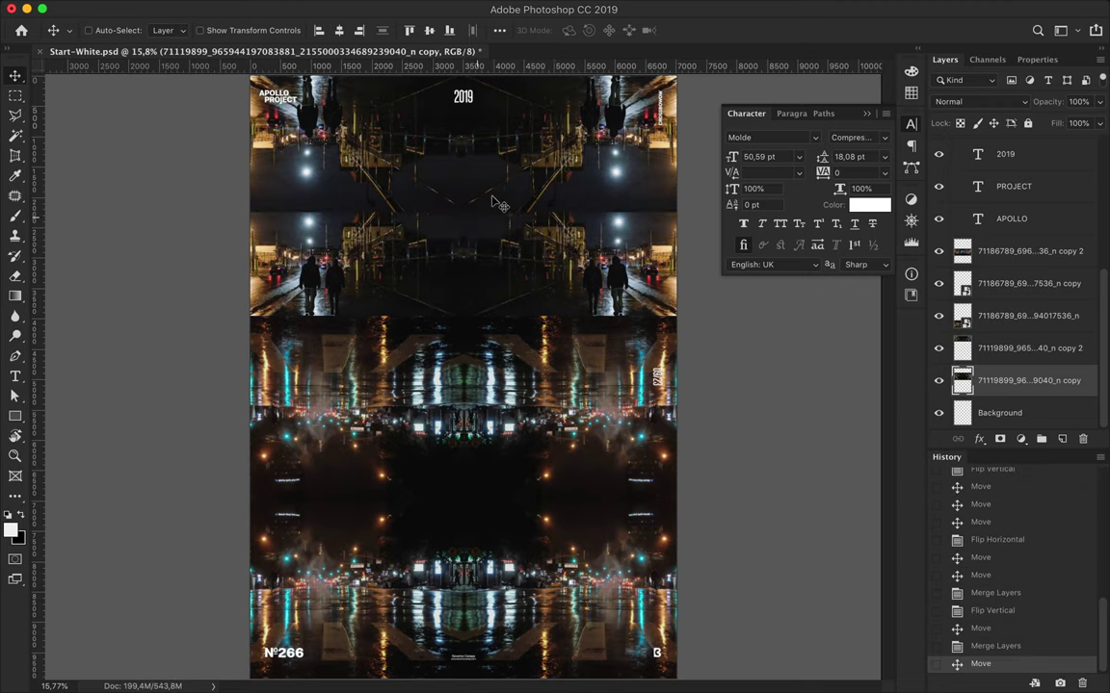
pyautogui.moveTo(496, 244); pyautogui.dragTo(496, 168)
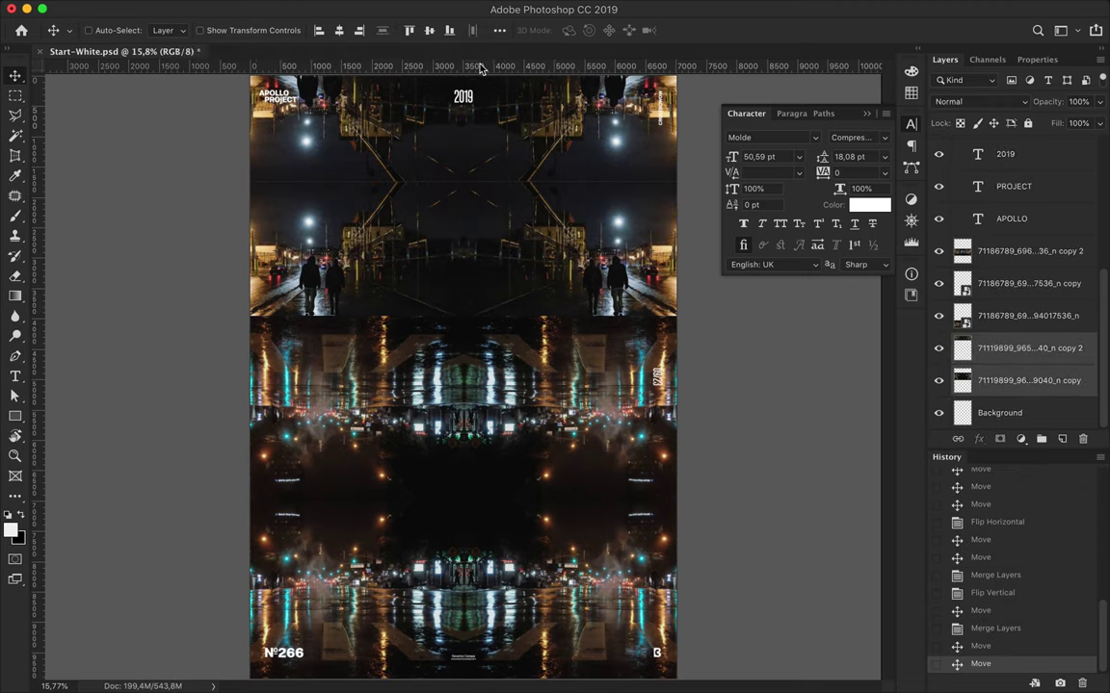
# - Align the top strips to horizontal centres, merge them, and centre them with the lower strip
pyautogui.click(339, 30)
pyautogui.press('Left')
pyautogui.keyDown('super'); pyautogui.click(419, 148); pyautogui.keyUp('super')
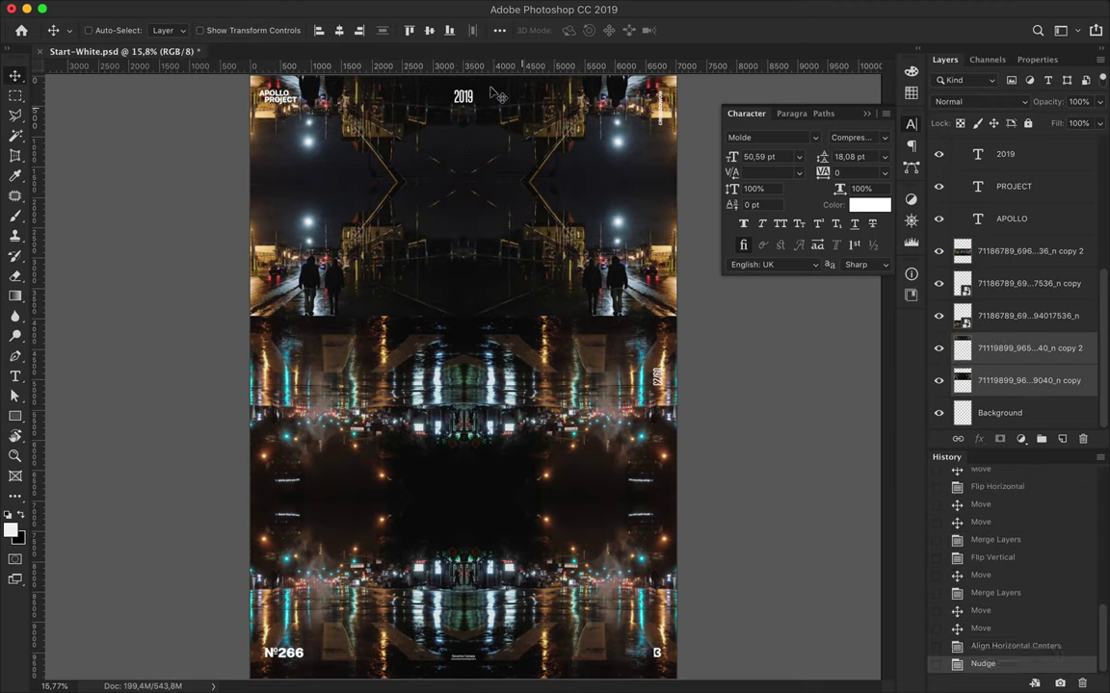
pyautogui.click(339, 30)
pyautogui.keyDown('shift'); pyautogui.keyDown('super'); pyautogui.click(440, 272); pyautogui.keyUp('super'); pyautogui.keyUp('shift')
pyautogui.click(339, 30)
pyautogui.press('super+z')
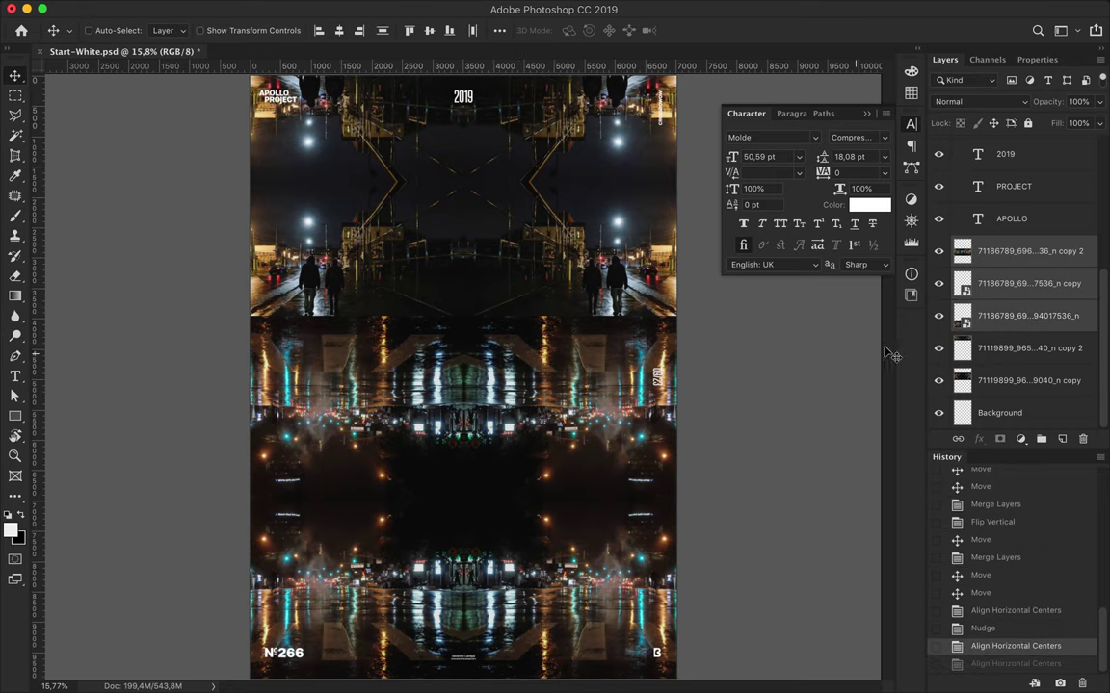
pyautogui.press('super+e')
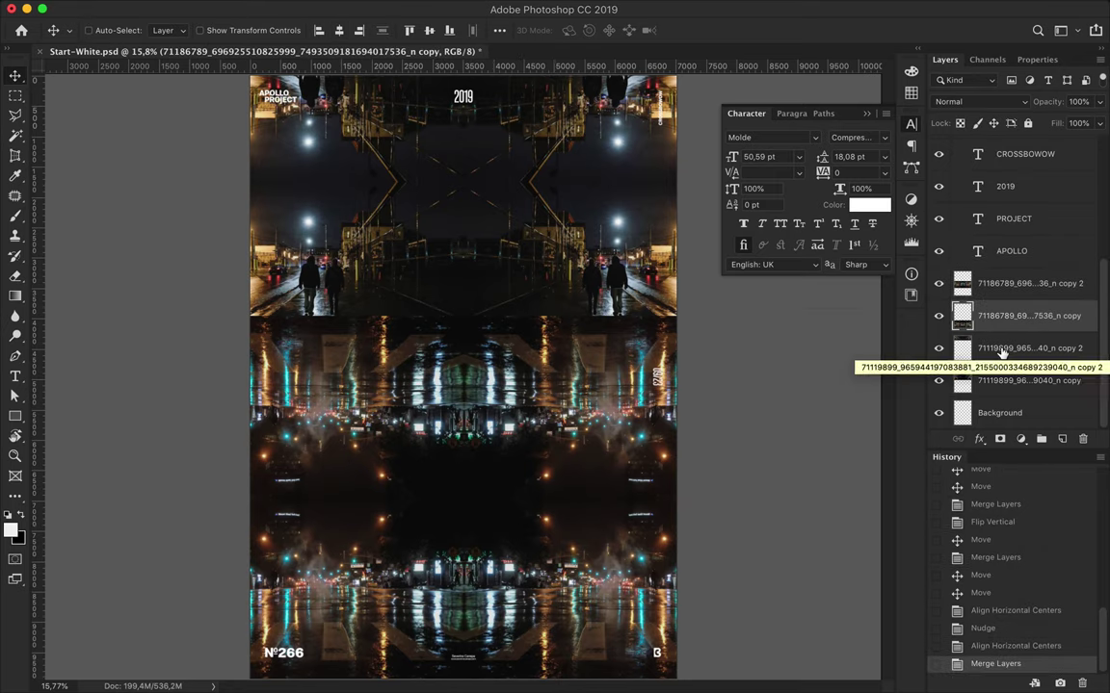
pyautogui.keyDown('shift'); pyautogui.click(1021, 283); pyautogui.keyUp('shift')
pyautogui.click(339, 29)
# - Browse the folder of source images, then return to the poster
pyautogui.scroll(2, 575, 308)
pyautogui.scroll(-2, 446, 302)
pyautogui.press('super+Tab')
pyautogui.press('Down')
pyautogui.press('Down')
pyautogui.press('Down')
pyautogui.press('Down')
pyautogui.press('Down')
pyautogui.press('Down')
pyautogui.press('Down')
pyautogui.press('Down')
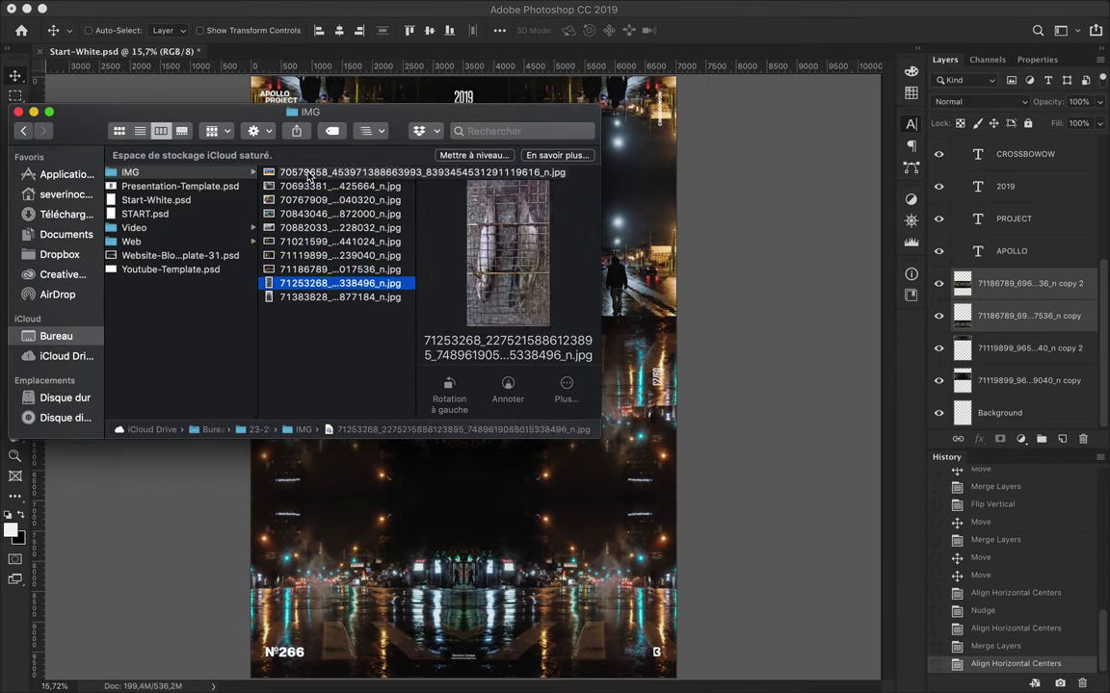
pyautogui.click(34, 112)
pyautogui.press('t')
pyautogui.press('super+t')
pyautogui.scroll(2, 433, 221)
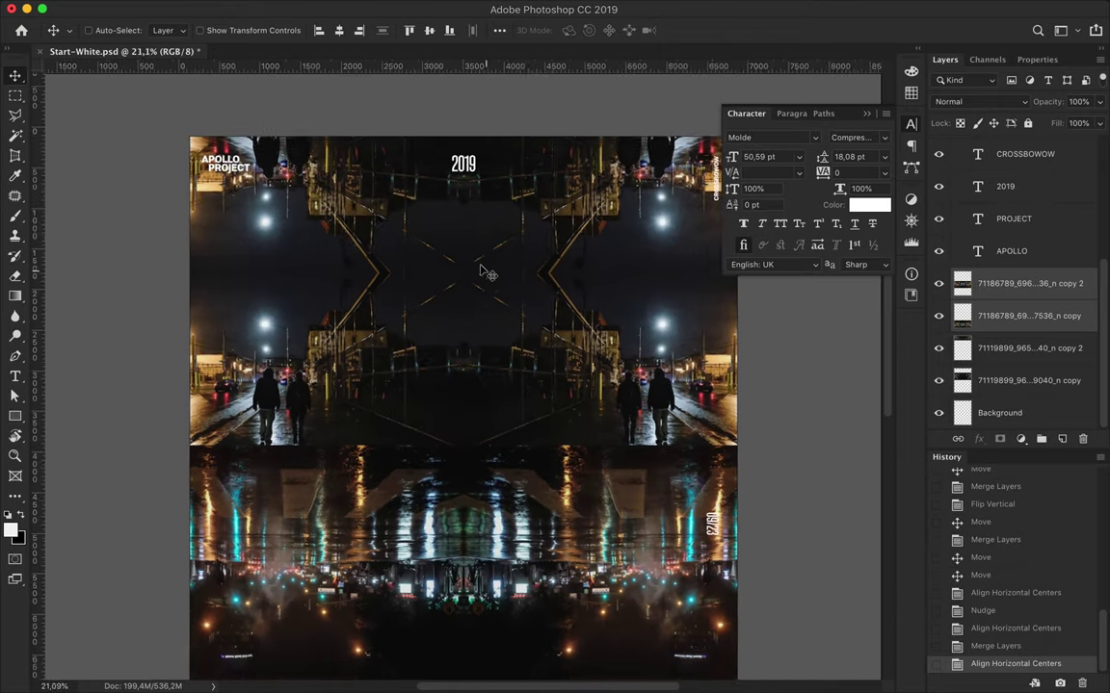
# - Add large CANADA text, enlarge it, and centre it horizontally on the poster
pyautogui.click(371, 316)
pyautogui.write('CANAD')
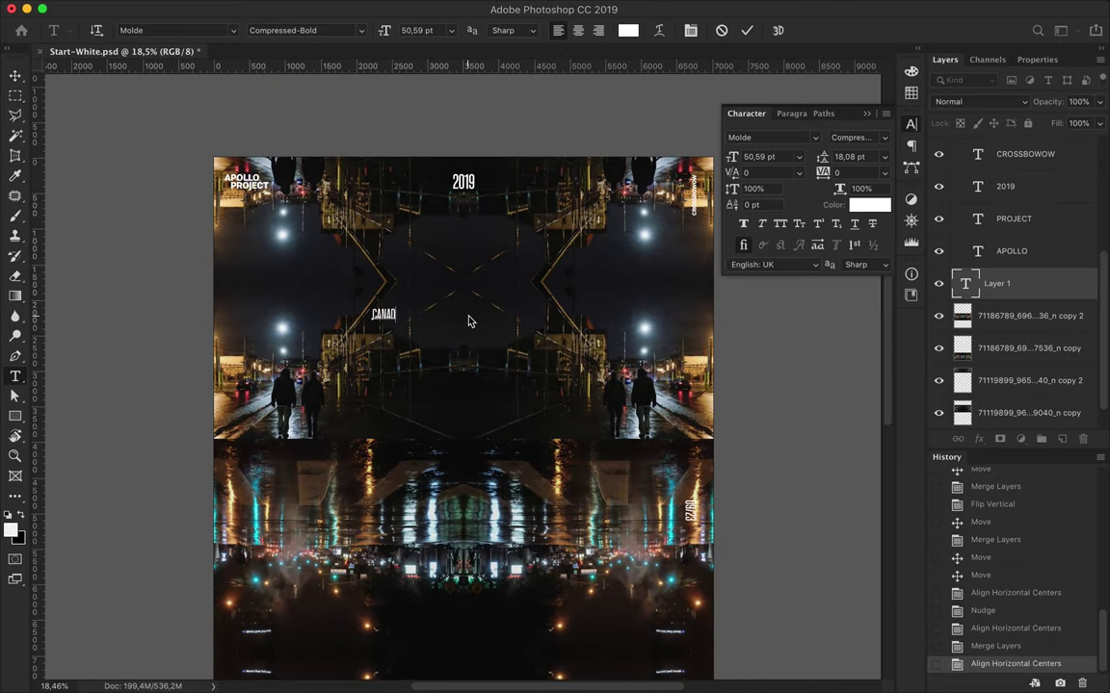
pyautogui.write('A')
pyautogui.press('super+t')
pyautogui.moveTo(529, 412); pyautogui.dragTo(655, 482)
pyautogui.press('Return')
pyautogui.press('v')
pyautogui.moveTo(534, 487); pyautogui.dragTo(490, 282)
pyautogui.click(339, 30)
# - Duplicate CANADA near the top, change it to TRIP, and centre it horizontally
pyautogui.scroll(-3, 431, 149)
pyautogui.moveTo(430, 149)
pyautogui.mouseDown()
pyautogui.moveTo(430, 520)
pyautogui.moveTo(449, 169)
pyautogui.mouseUp()
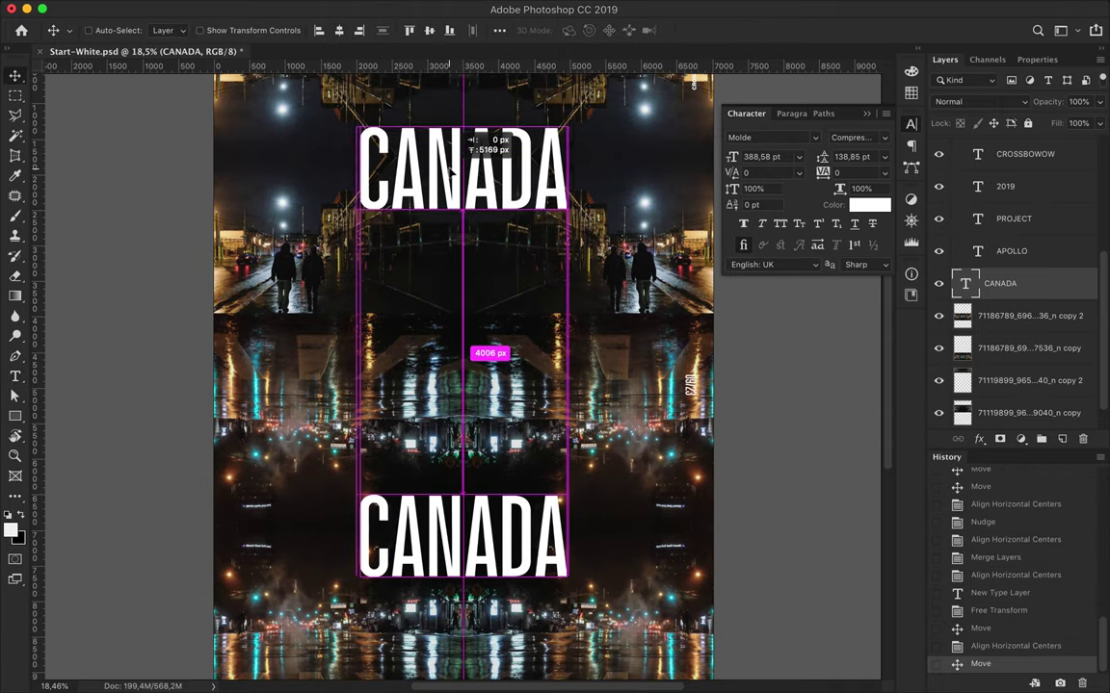
pyautogui.doubleClick(449, 166)
pyautogui.write('TRI')
pyautogui.moveTo(359, 159); pyautogui.dragTo(472, 158)
pyautogui.hotkey('ctrl', 'Return')
pyautogui.press('v')
pyautogui.moveTo(401, 175); pyautogui.dragTo(451, 174)
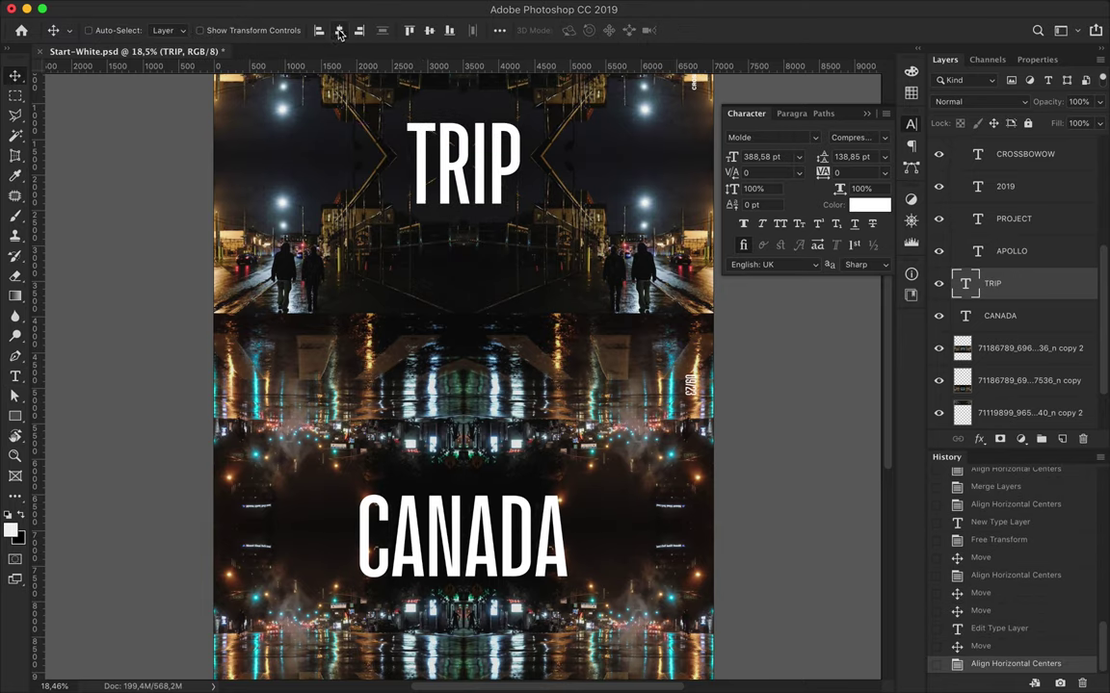
pyautogui.click(339, 29)
pyautogui.doubleClick(437, 159)
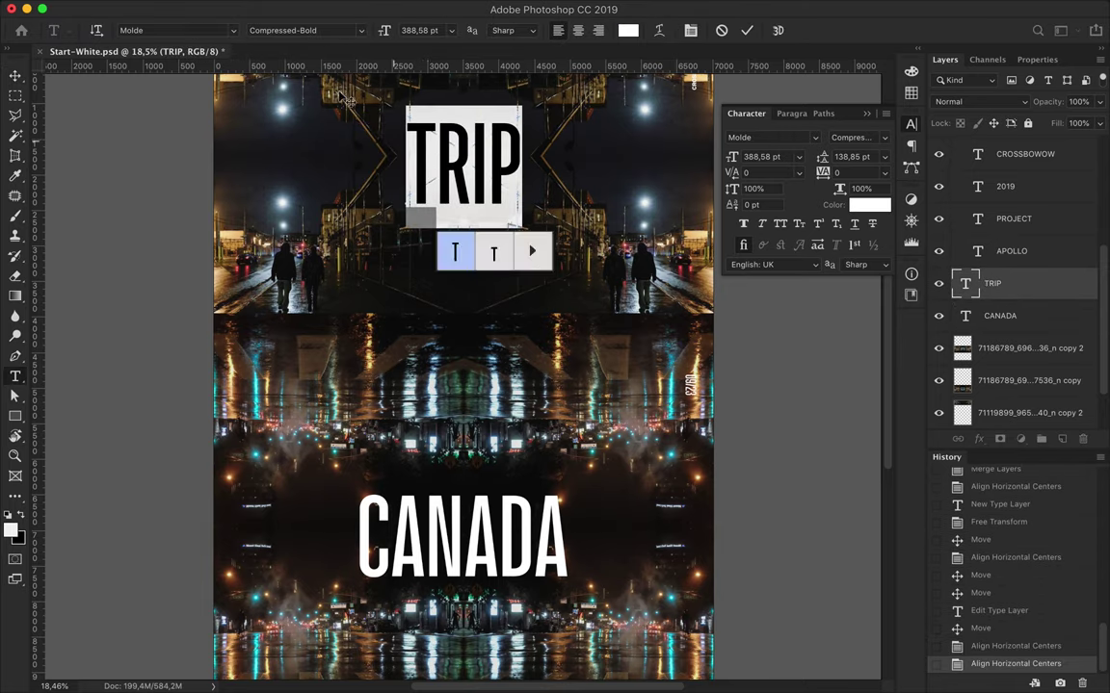
# - Create a vertically flipped RIP copy beneath TRIP, and drag another TRIP copy left
pyautogui.hotkey('ctrl', 'Return')
pyautogui.press('v')
pyautogui.moveTo(443, 164); pyautogui.dragTo(445, 174)
pyautogui.click(294, 7)
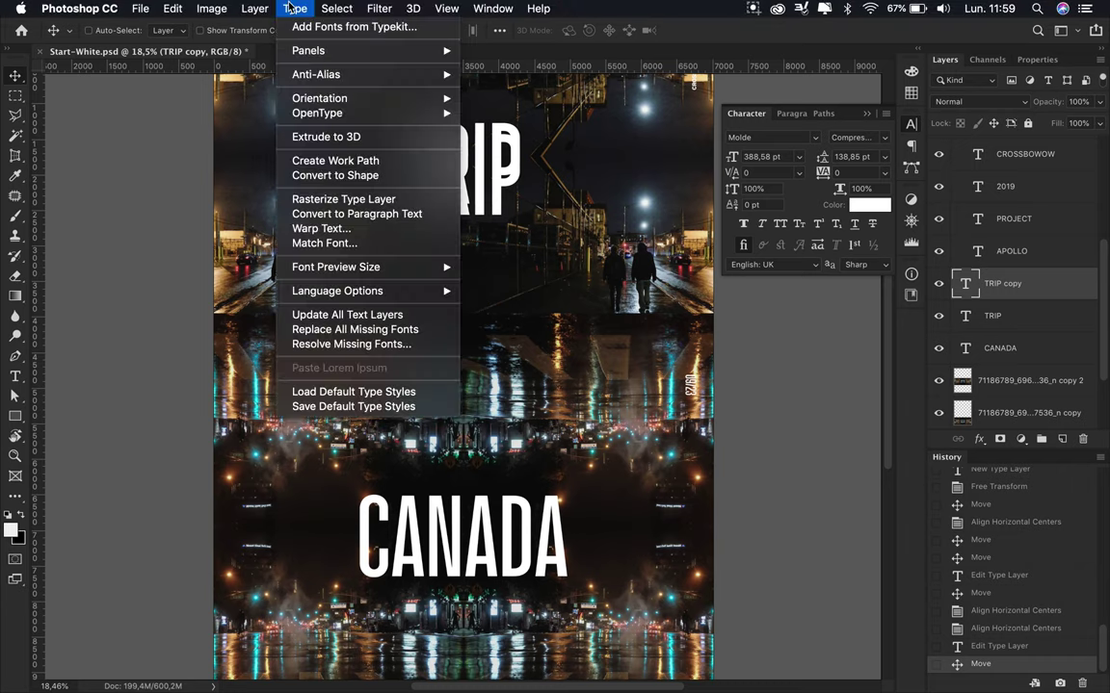
pyautogui.click(255, 7)
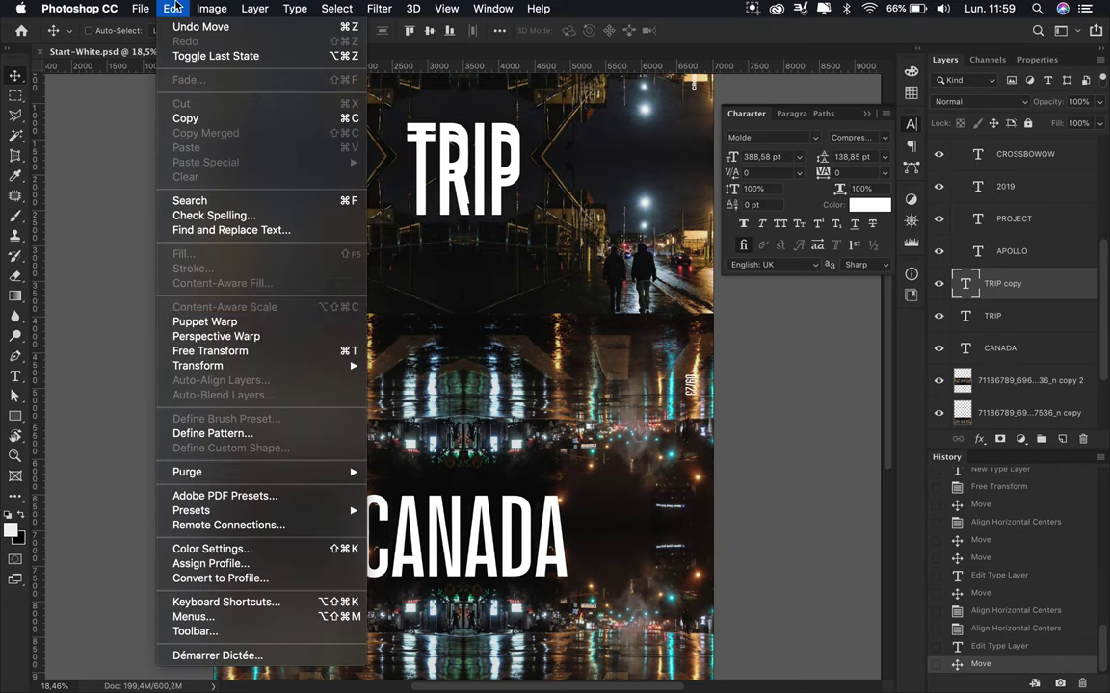
pyautogui.moveTo(198, 366)
pyautogui.click(424, 552)
pyautogui.moveTo(435, 173)
pyautogui.mouseDown()
pyautogui.moveTo(435, 248)
pyautogui.moveTo(452, 252)
pyautogui.mouseUp()
pyautogui.press('t')
pyautogui.press('Escape')
pyautogui.press('v')
pyautogui.scroll(-3, 457, 254)
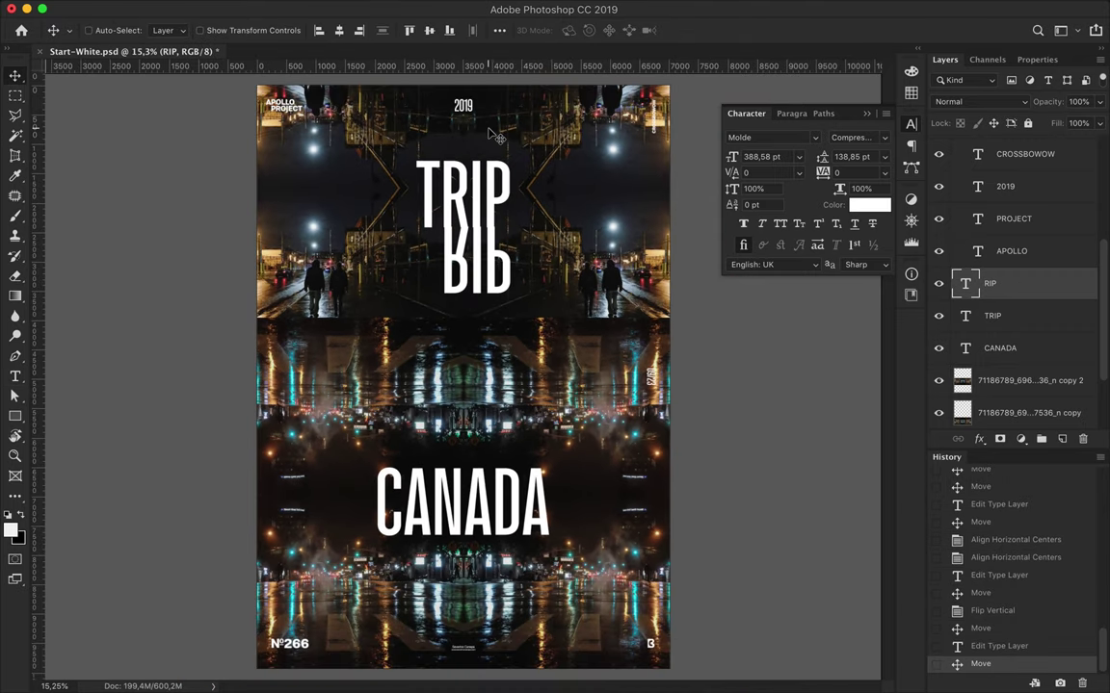
pyautogui.moveTo(464, 207); pyautogui.dragTo(337, 207)
# - Change the left TRIP copy's text to the person's first name
pyautogui.doubleClick(323, 207)
pyautogui.write('JOSW')
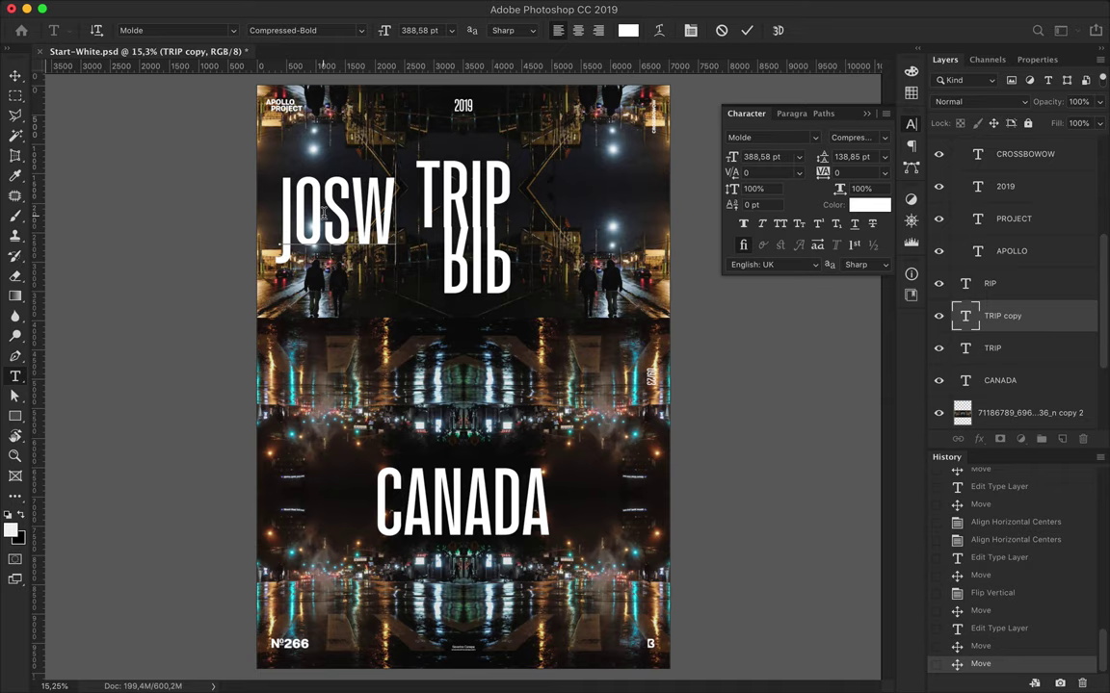
pyautogui.press('BackSpace')
pyautogui.click(295, 8)
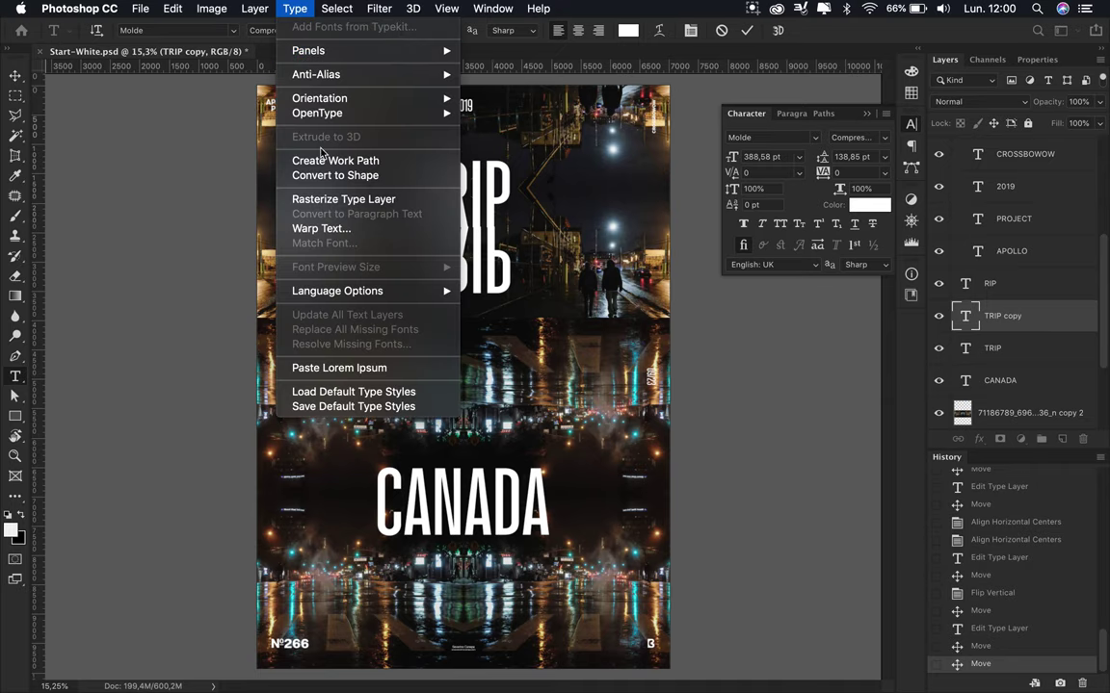
pyautogui.click(371, 192)
pyautogui.write('JOSE')
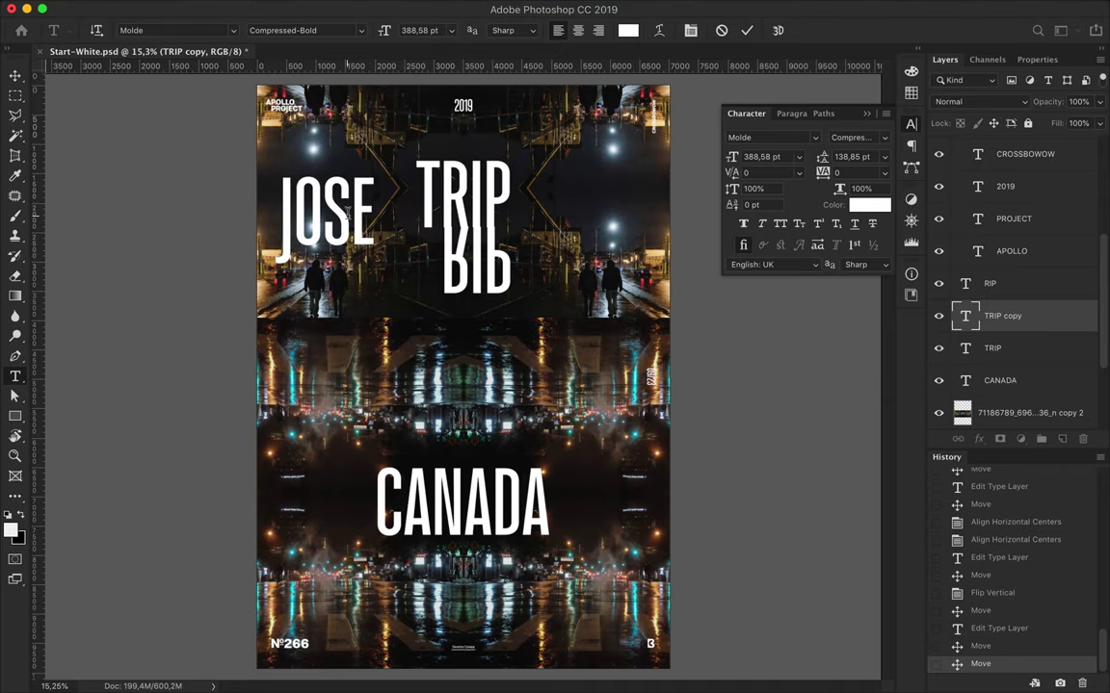
# - Duplicate the first-name text lower down and change it to the last name
pyautogui.hotkey('ctrl', 'Return')
pyautogui.moveTo(347, 214)
pyautogui.mouseDown()
pyautogui.moveTo(607, 421)
pyautogui.moveTo(469, 370)
pyautogui.mouseUp()
pyautogui.doubleClick(607, 421)
pyautogui.write('GSELL')
pyautogui.hotkey('ctrl', 'Return')
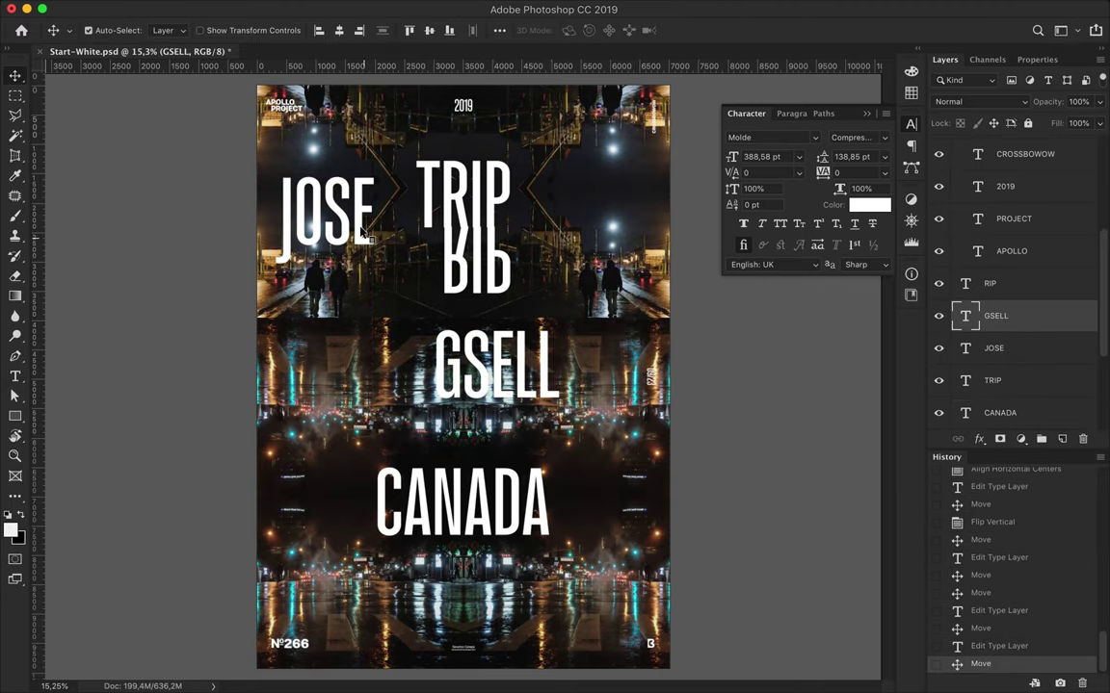
pyautogui.keyDown('shift'); pyautogui.click(370, 249); pyautogui.keyUp('shift')
# - Set both name layers to the Medium style at 100 pt
pyautogui.press('t')
pyautogui.click(280, 30)
pyautogui.scroll(-5, 352, 453)
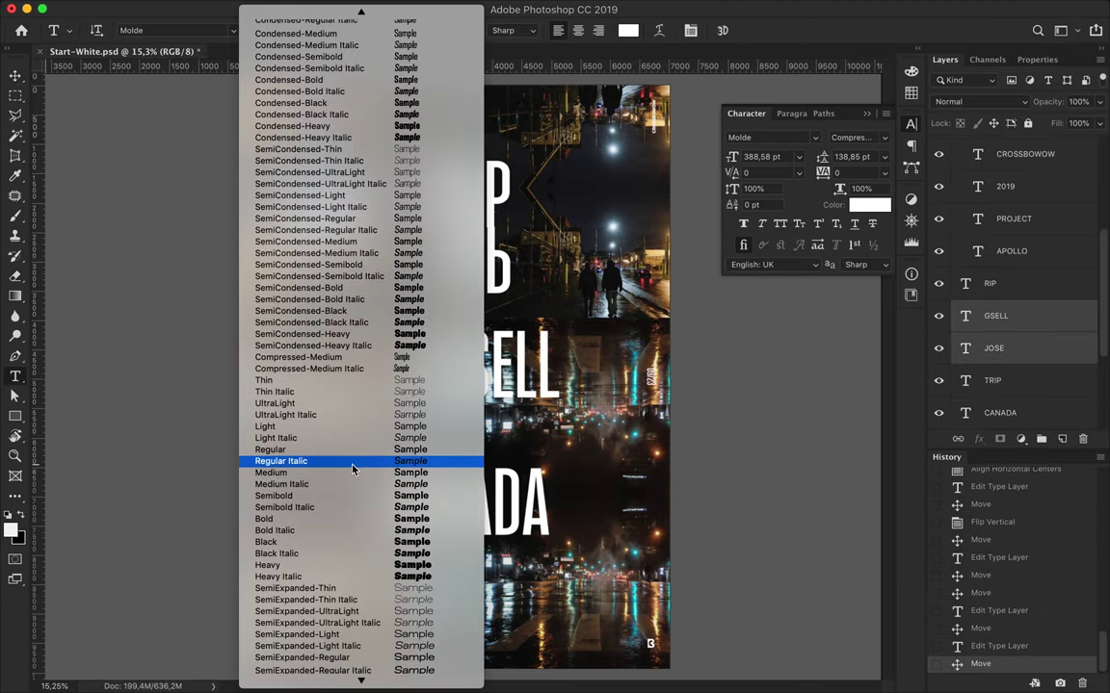
pyautogui.click(351, 472)
pyautogui.write('200')
pyautogui.press('Return')
pyautogui.write('00')
pyautogui.press('Return')
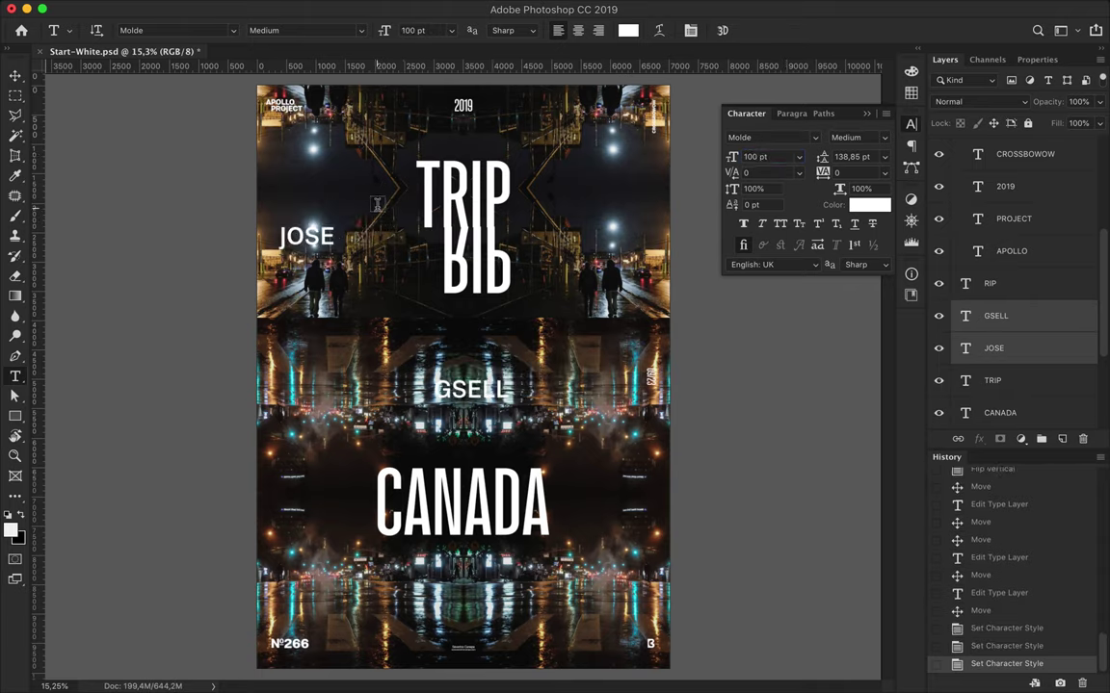
# - Reposition the first name and set tracking of both names to 1000
pyautogui.press('v')
pyautogui.moveTo(274, 171); pyautogui.dragTo(317, 185)
pyautogui.keyDown('shift'); pyautogui.click(995, 315); pyautogui.keyUp('shift')
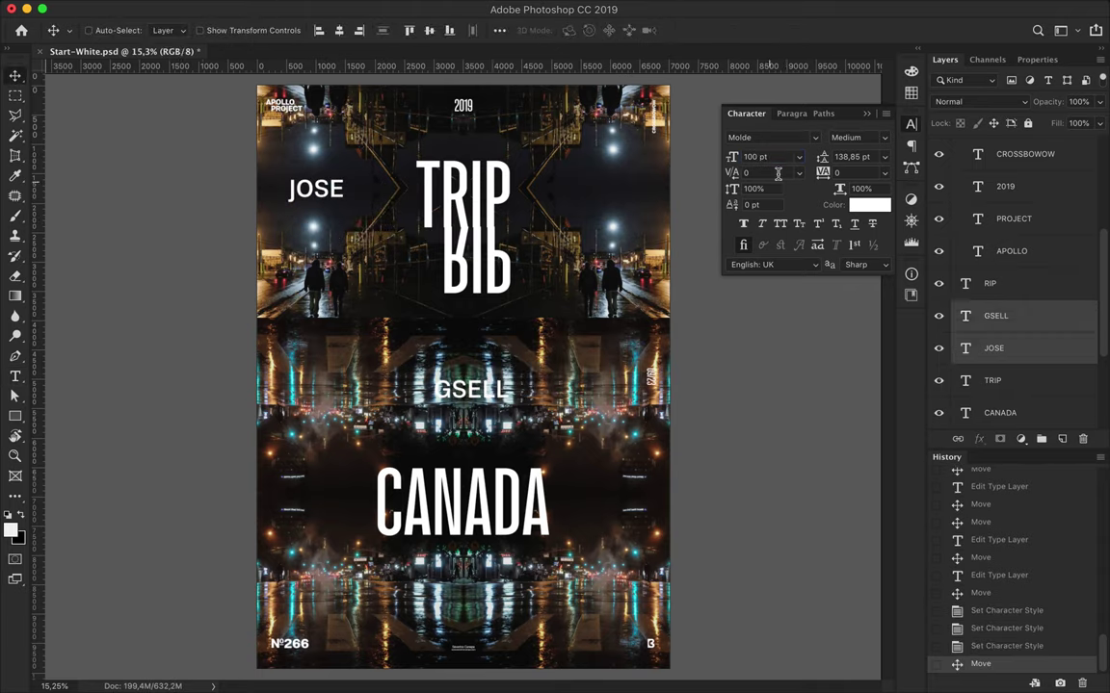
pyautogui.hotkey('shift', 'Up')
pyautogui.hotkey('shift', 'Up')
pyautogui.hotkey('shift', 'Up')
pyautogui.hotkey('shift', 'Up')
pyautogui.hotkey('shift', 'Up')
pyautogui.hotkey('shift', 'Up')
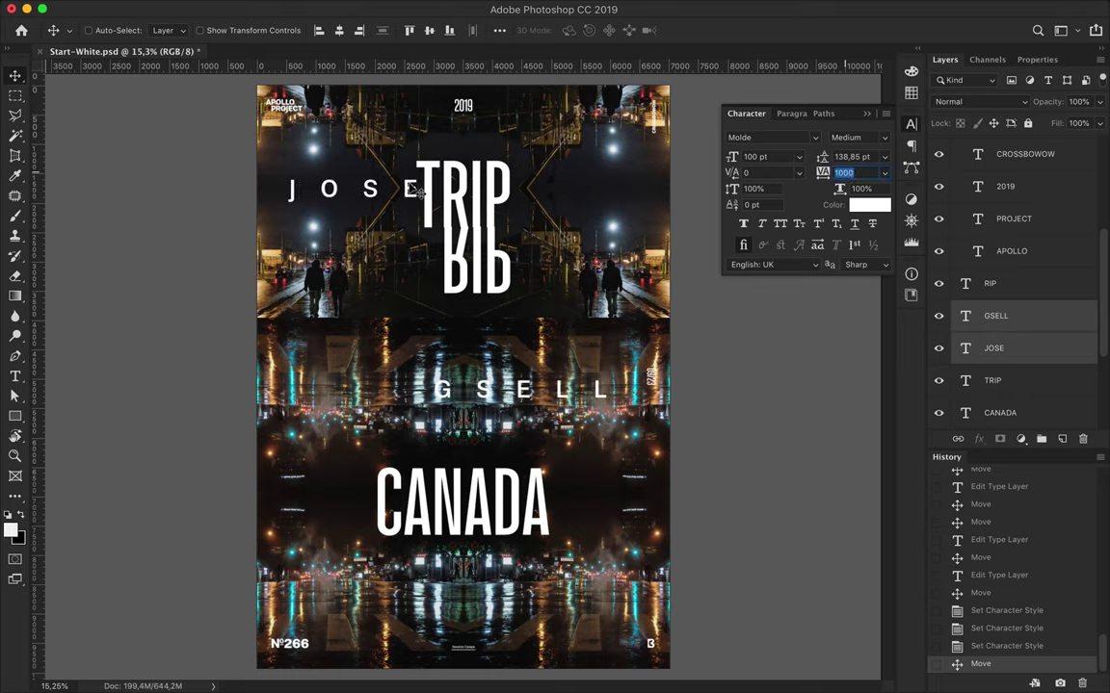
pyautogui.press('Return')
# - Replace the E in the first name with É from the Glyphs panel
pyautogui.press('t')
pyautogui.click(424, 188)
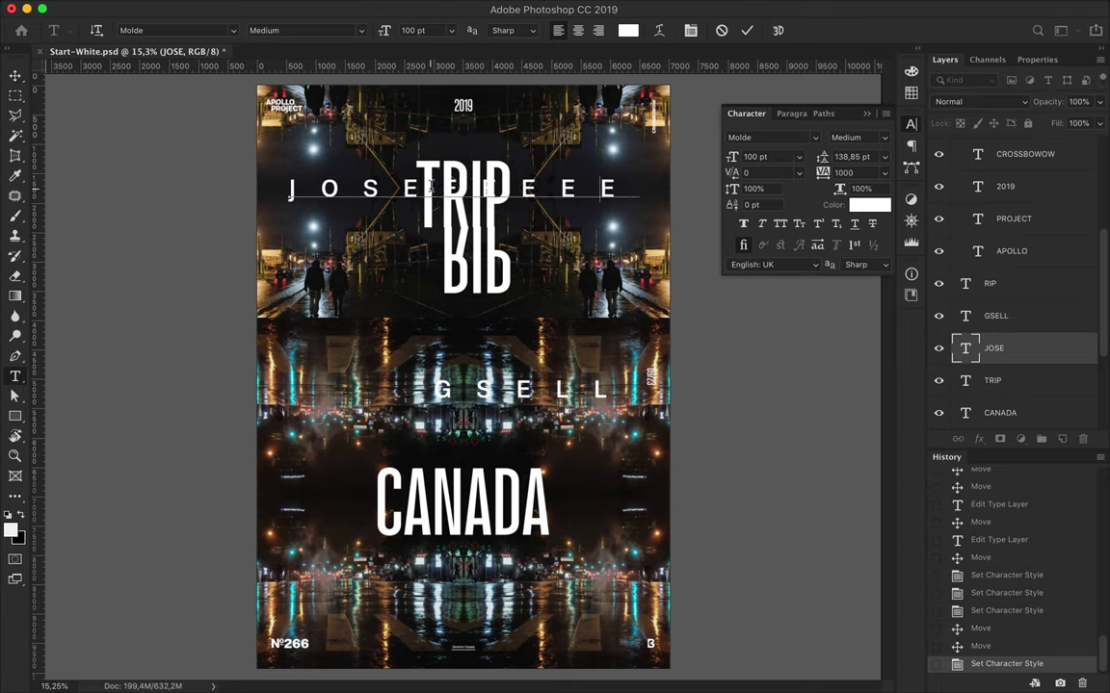
pyautogui.hotkey('shift', 'Left')
pyautogui.click(501, 258)
pyautogui.click(732, 258)
pyautogui.click(660, 189)
pyautogui.press('Escape')
# - Place the first and last names on either side of TRIP and set them to 70 pt
pyautogui.press('v')
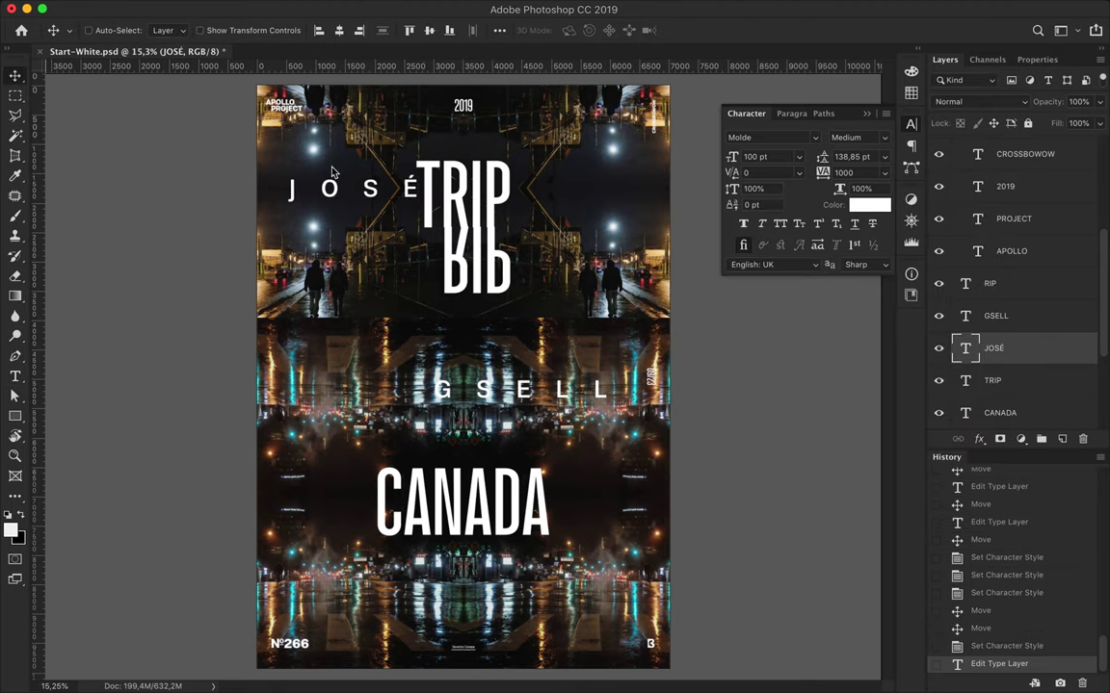
pyautogui.moveTo(361, 193); pyautogui.dragTo(364, 197)
pyautogui.click(486, 393)
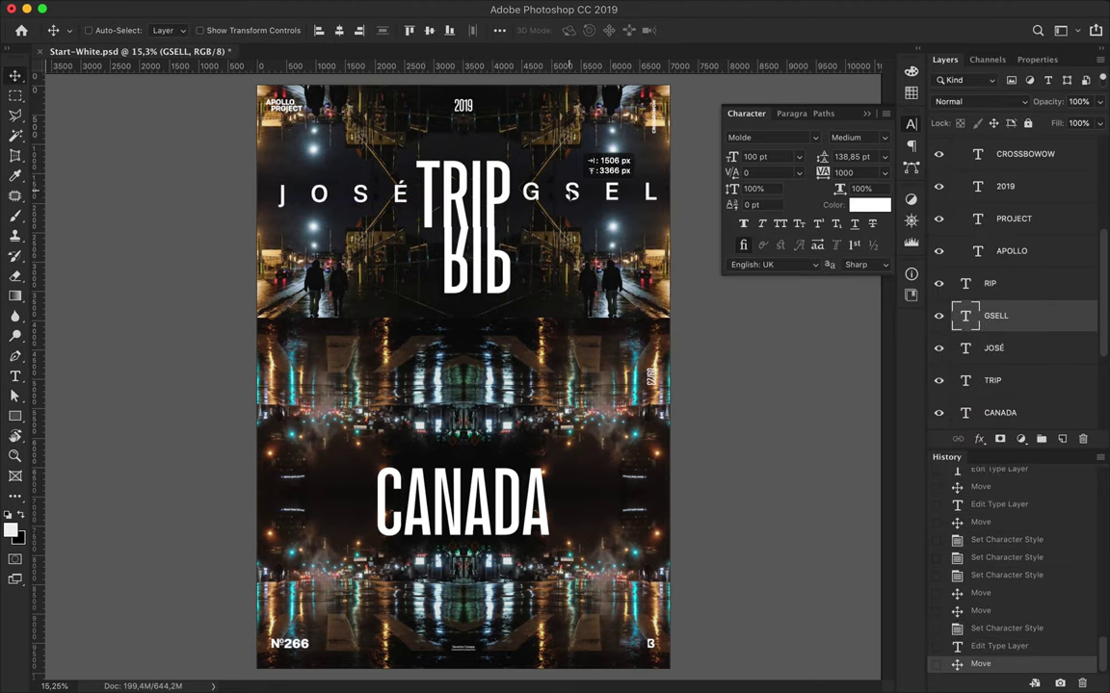
pyautogui.moveTo(572, 193); pyautogui.dragTo(573, 195)
pyautogui.keyDown('shift'); pyautogui.click(361, 193); pyautogui.keyUp('shift')
pyautogui.click(780, 157)
pyautogui.write('70')
pyautogui.press('Return')
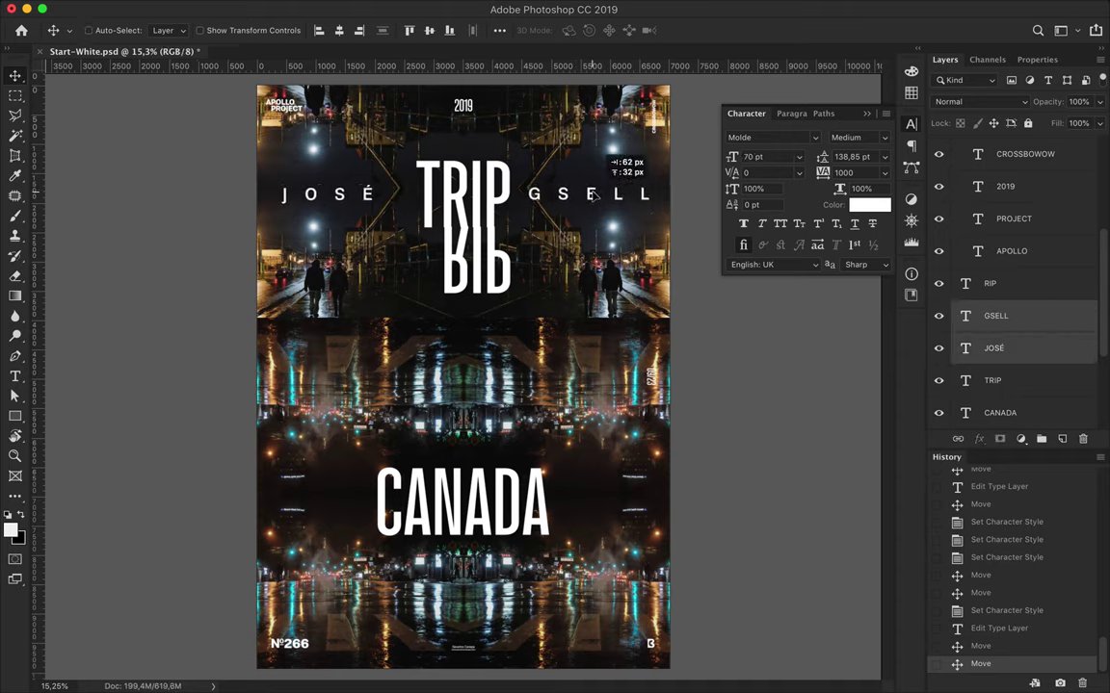
# - Duplicate both names, flip the copies horizontally, and position them over the originals
pyautogui.moveTo(594, 193); pyautogui.dragTo(594, 390)
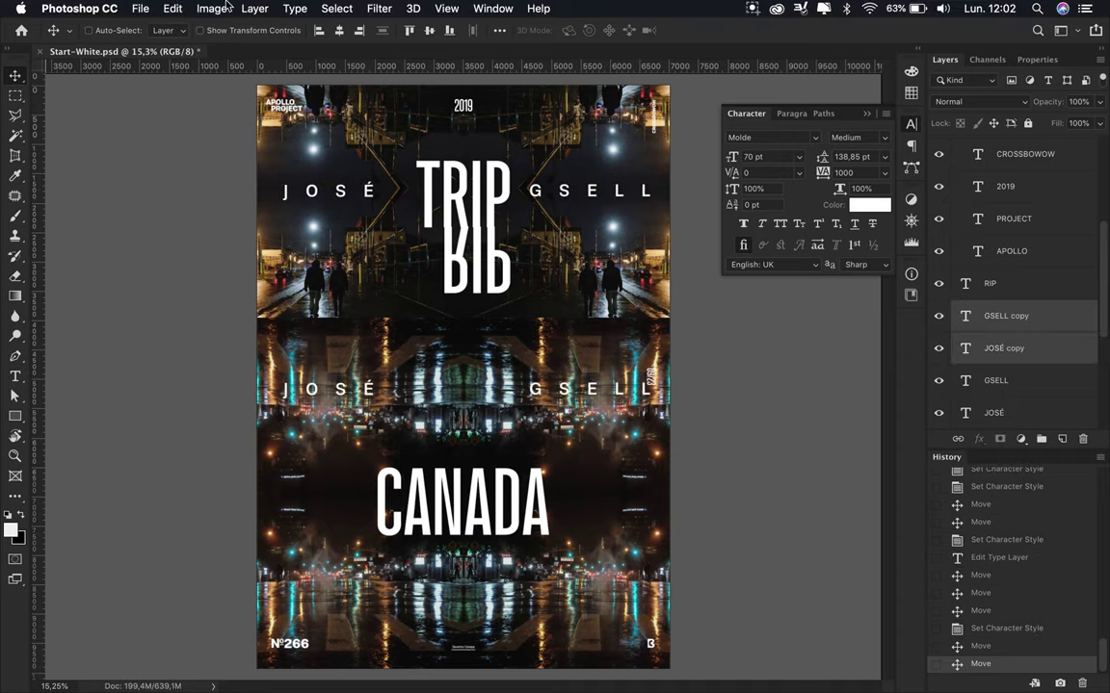
pyautogui.click(172, 8)
pyautogui.click(447, 542)
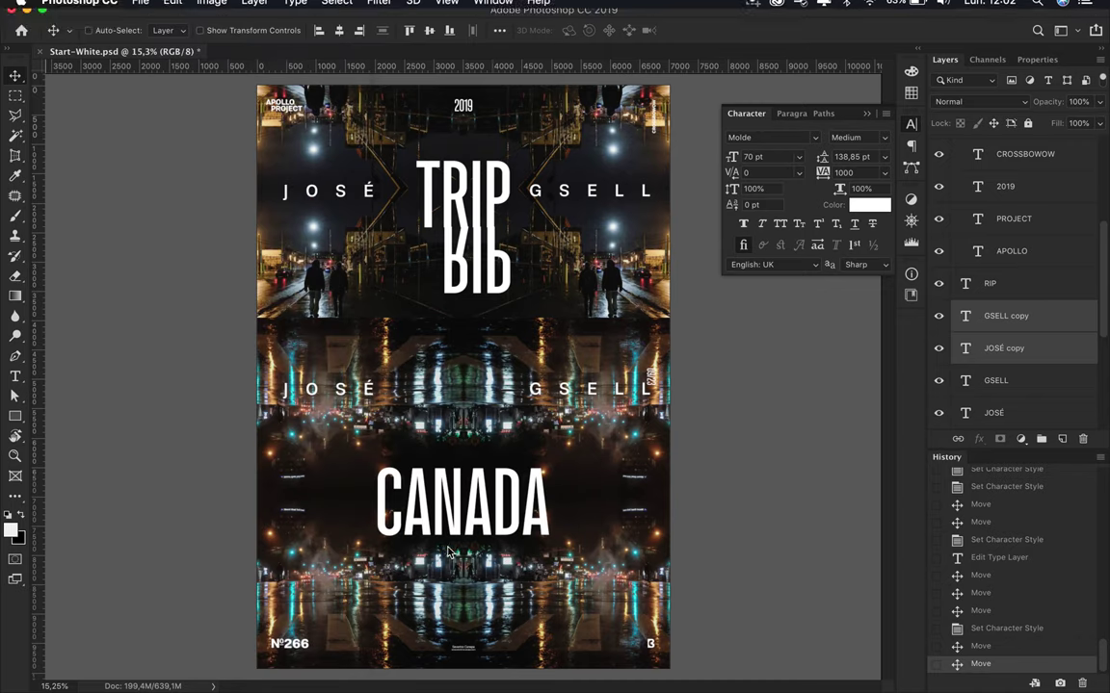
pyautogui.moveTo(388, 390)
pyautogui.mouseDown()
pyautogui.moveTo(388, 494)
pyautogui.moveTo(387, 191)
pyautogui.moveTo(399, 209)
pyautogui.mouseUp()
# - Select the original name layers and try the Light font style, then undo it
pyautogui.keyDown('ctrl'); pyautogui.click(377, 195); pyautogui.keyUp('ctrl')
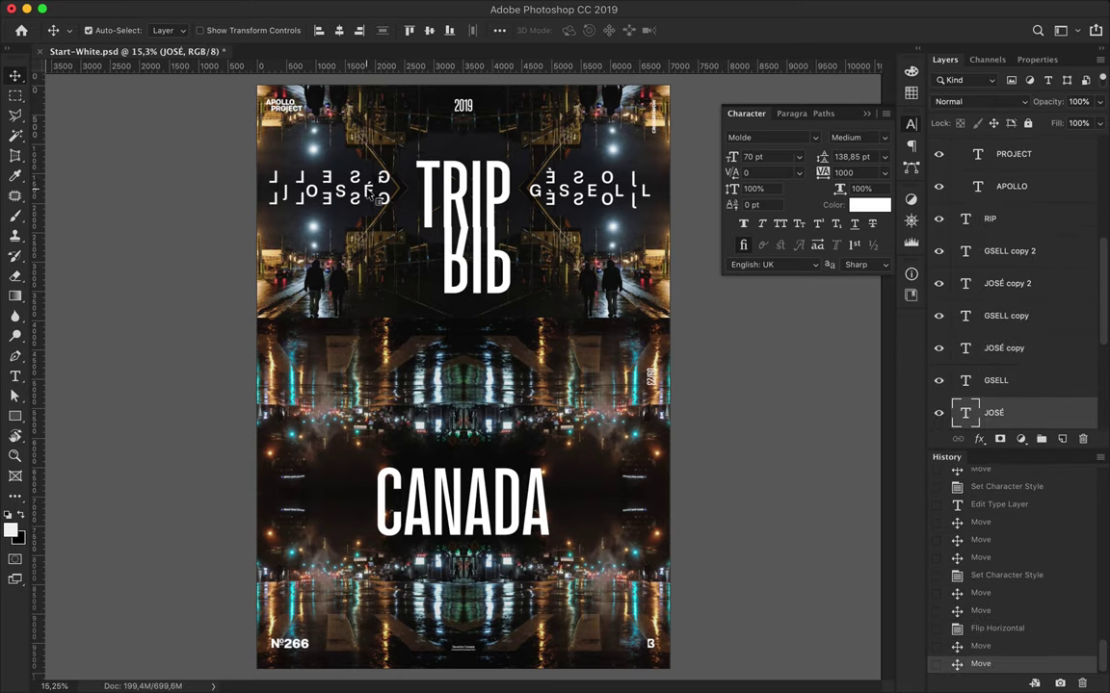
pyautogui.click(1012, 385)
pyautogui.keyDown('ctrl'); pyautogui.click(1012, 413); pyautogui.keyUp('ctrl')
pyautogui.hotkey('ctrl', 't')
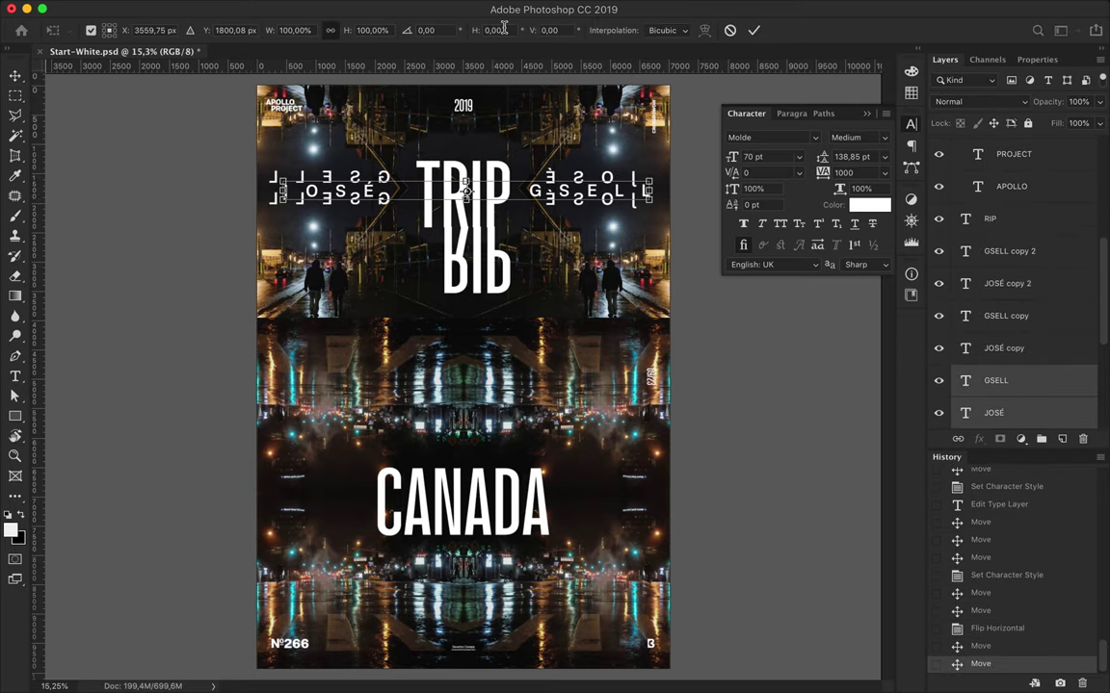
pyautogui.press('Return')
pyautogui.press('t')
pyautogui.click(308, 30)
pyautogui.scroll(3, 316, 59)
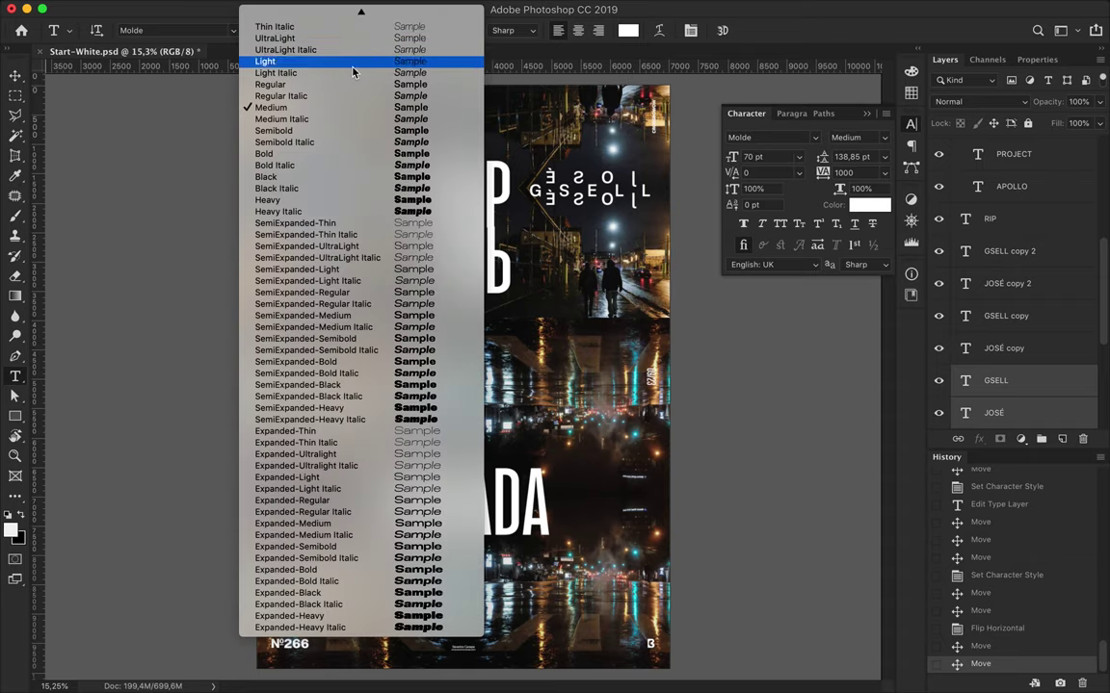
pyautogui.click(316, 64)
pyautogui.hotkey('ctrl', 'z')
# - Switch the mirrored name copies to the thinner Light Italic style
pyautogui.press('v')
pyautogui.click(409, 157)
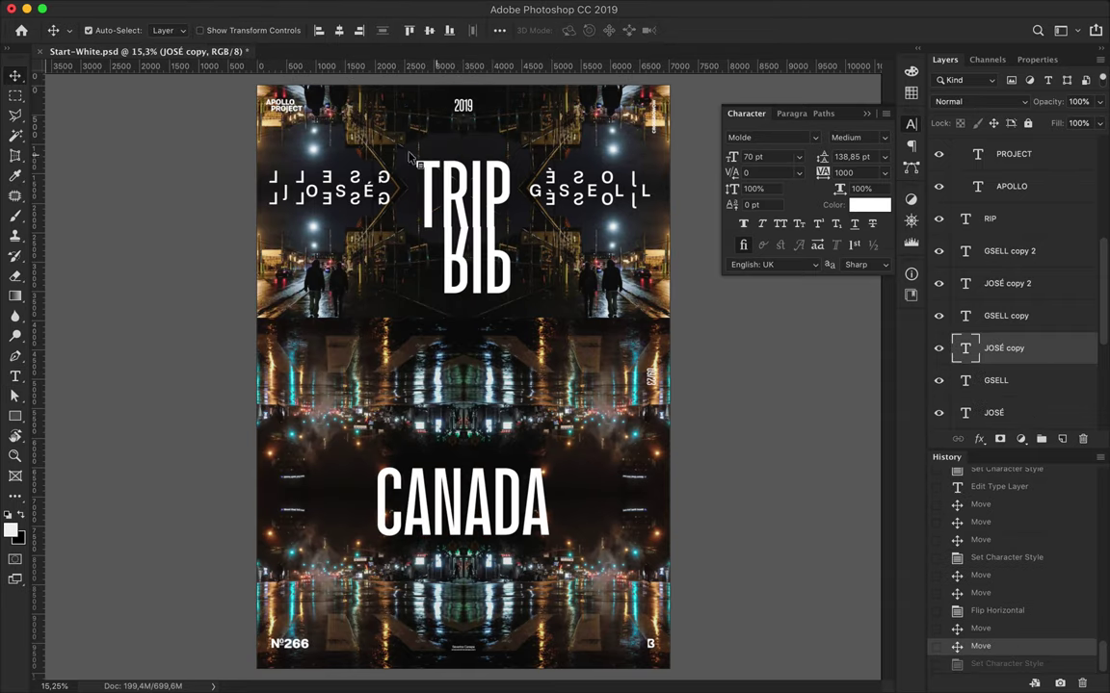
pyautogui.keyDown('shift'); pyautogui.click(326, 189); pyautogui.keyUp('shift')
pyautogui.keyDown('shift'); pyautogui.click(530, 179); pyautogui.keyUp('shift')
pyautogui.press('t')
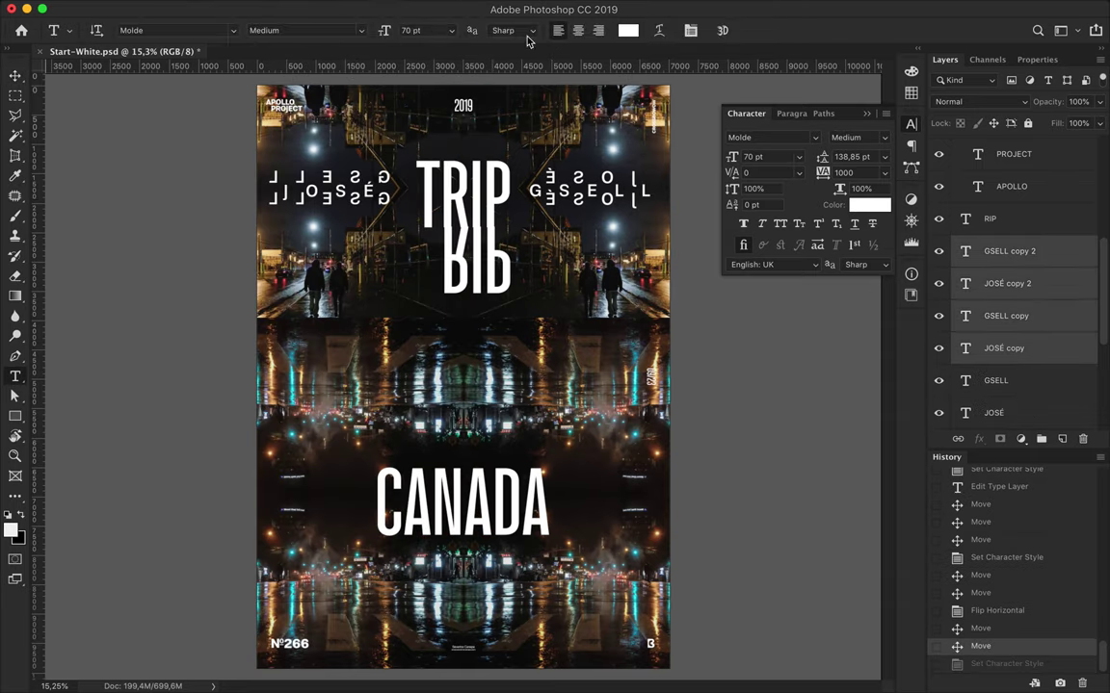
pyautogui.press('Up')
pyautogui.press('Up')
pyautogui.press('Up')
pyautogui.press('Up')
pyautogui.press('Up')
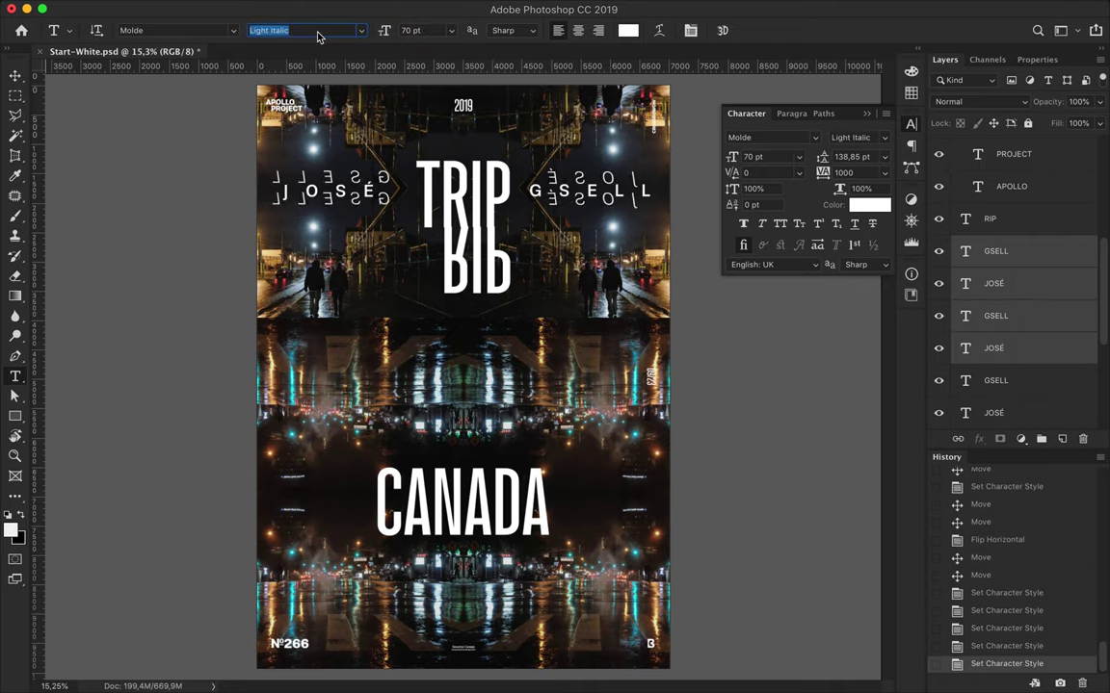
pyautogui.press('Up')
pyautogui.press('Up')
pyautogui.press('v')
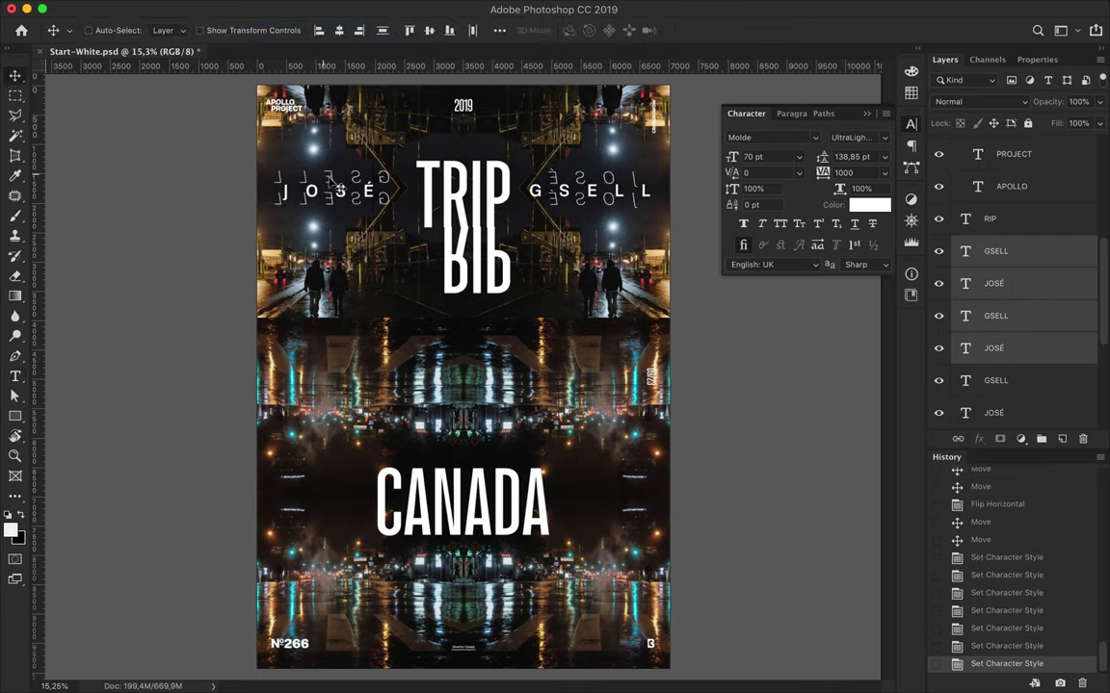
pyautogui.click(554, 179)
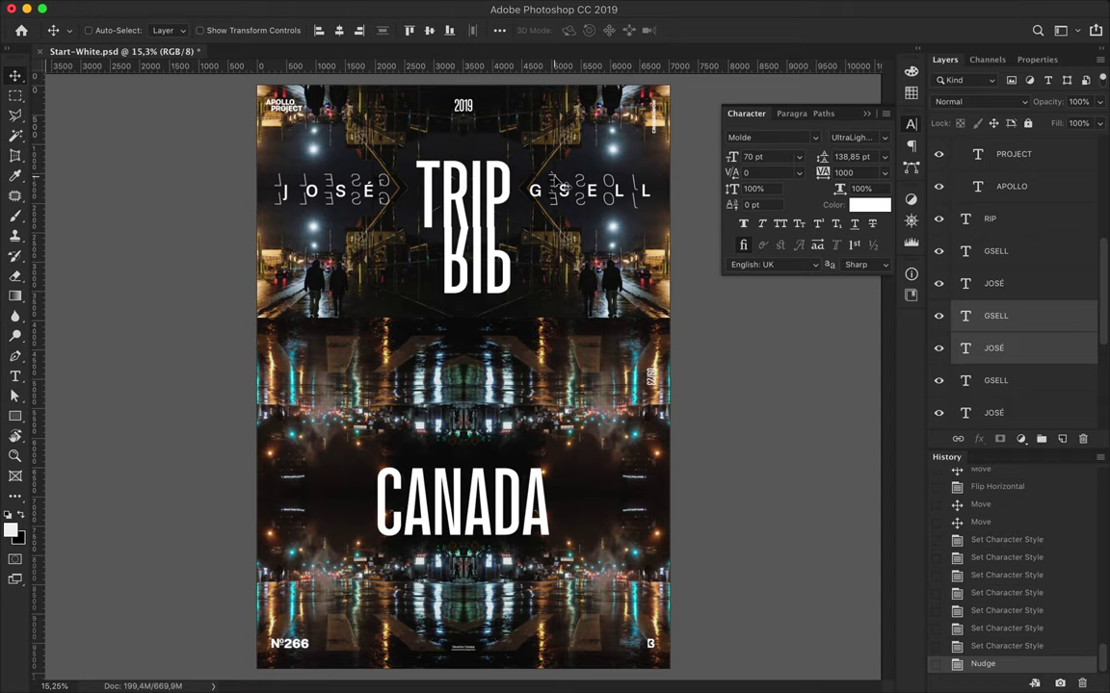
# - Select the RIP title layer and nudge it right to align under TRIP
pyautogui.scroll(5, 472, 236)
pyautogui.click(448, 241)
pyautogui.press('Right')
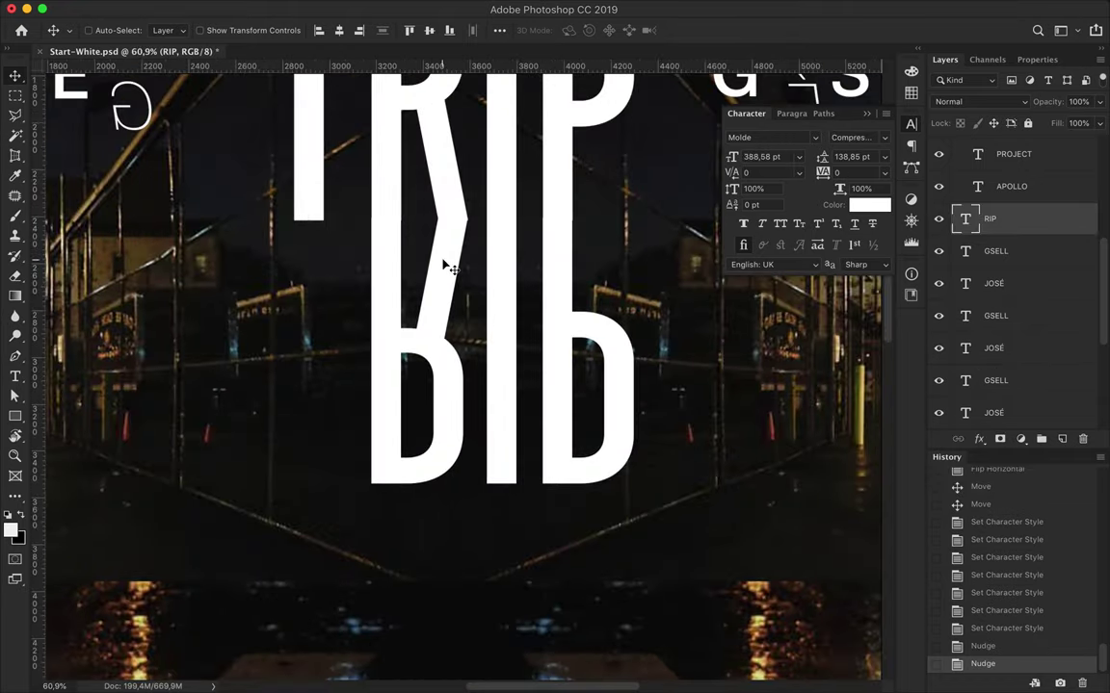
pyautogui.scroll(3, 448, 257)
pyautogui.scroll(2, 446, 255)
pyautogui.scroll(-1, 446, 255)
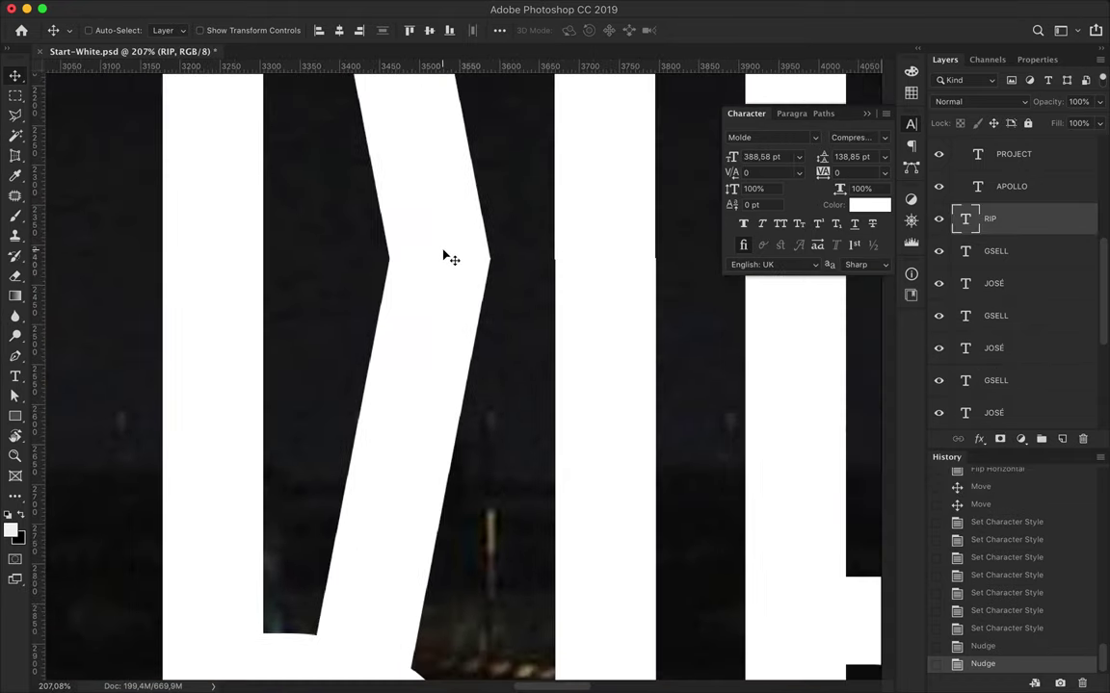
# - Save the poster and make a duplicate of the TRIP title layer
pyautogui.press('super+0')
pyautogui.press('super+s')
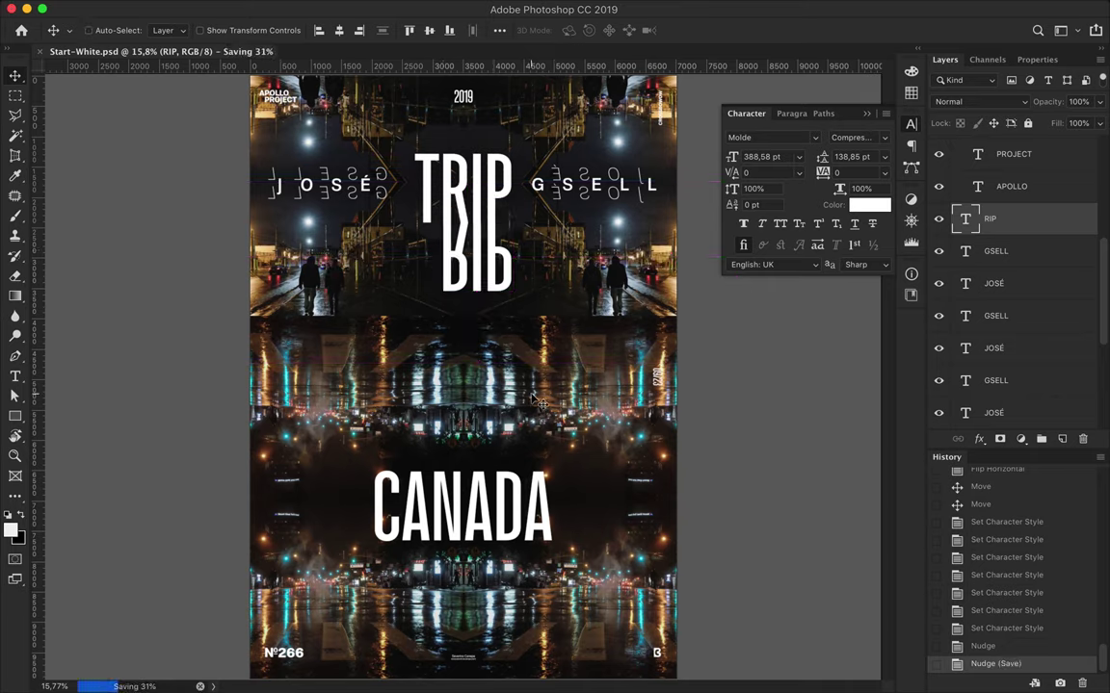
pyautogui.keyDown('super'); pyautogui.click(472, 171); pyautogui.keyUp('super')
pyautogui.moveTo(471, 171); pyautogui.dragTo(472, 334)
# - Retype the copied TRIP title as "TO" and commit it
pyautogui.press('t')
pyautogui.click(489, 340)
pyautogui.write('TO')
pyautogui.press('super+Return')
pyautogui.press('v')
pyautogui.press('Return')
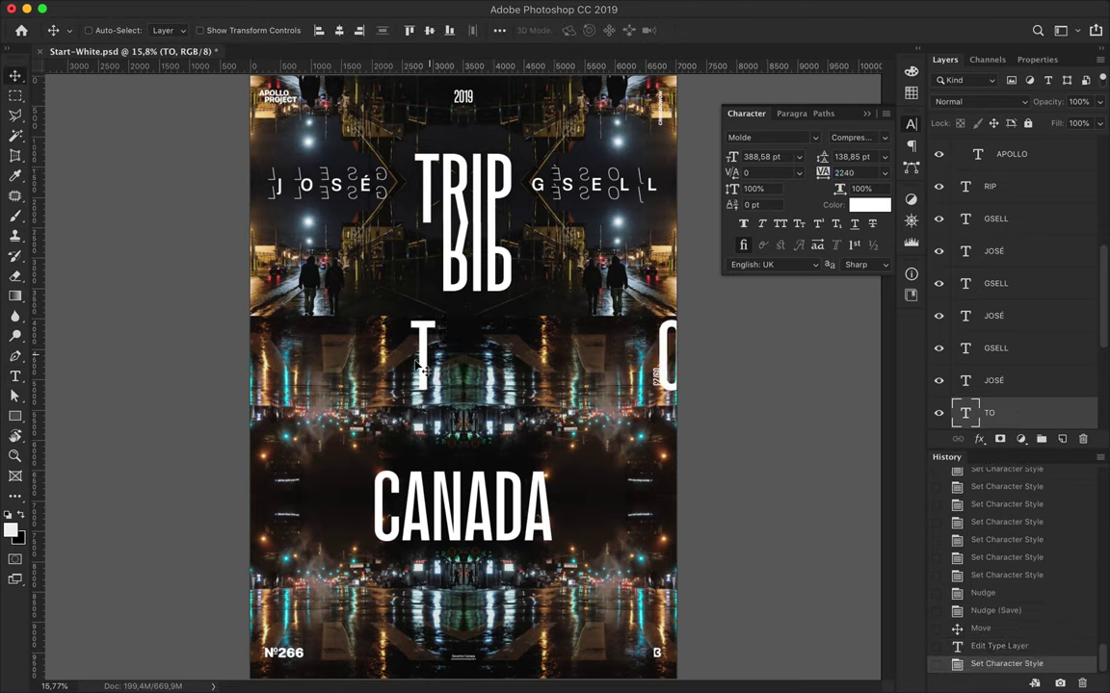
# - Move TO into the middle band and widen its tracking so T and O reach the edges
pyautogui.moveTo(408, 320); pyautogui.dragTo(349, 313)
pyautogui.moveTo(575, 352); pyautogui.dragTo(490, 354)
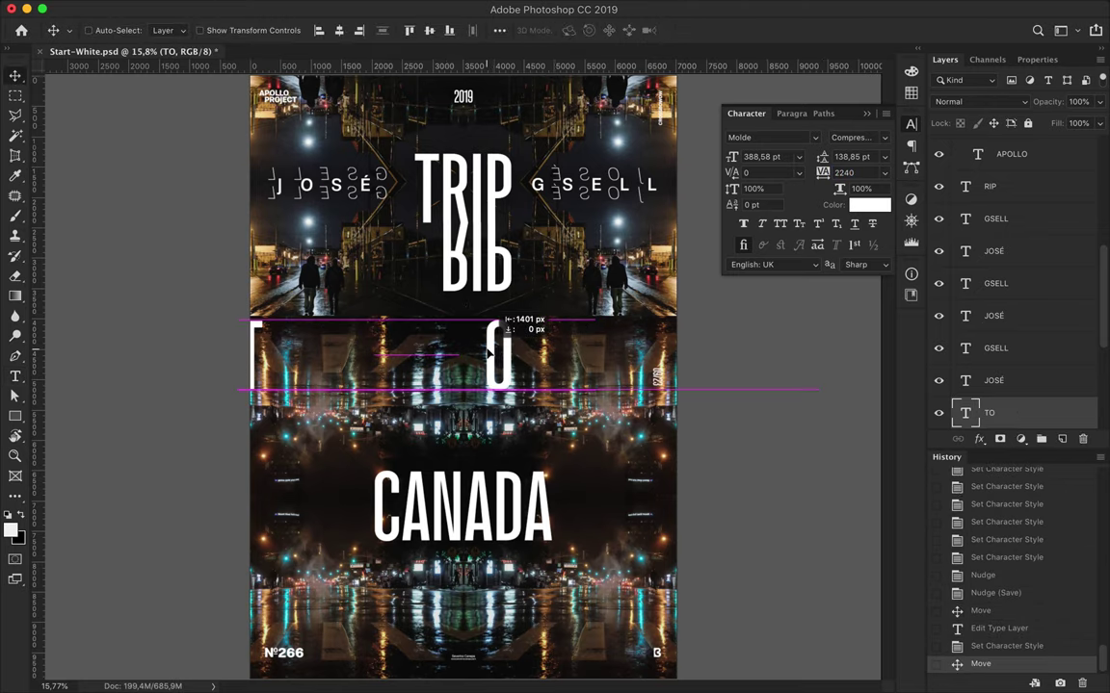
pyautogui.write('5100')
pyautogui.press('Return')
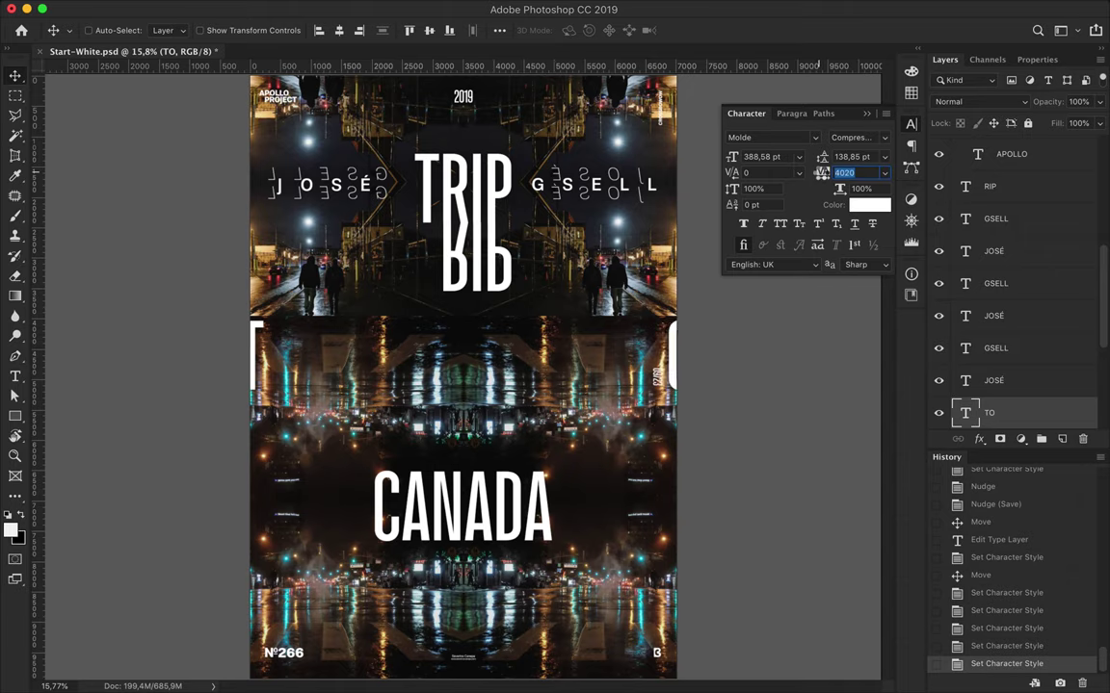
pyautogui.scroll(-1, 435, 293)
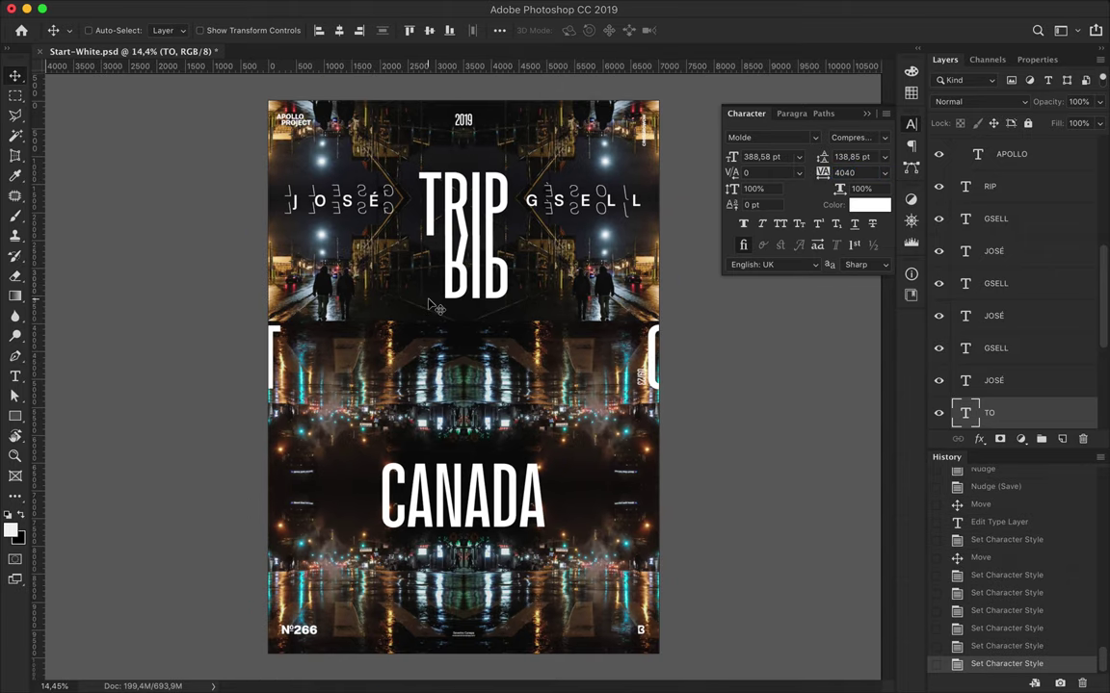
pyautogui.scroll(2, 332, 266)
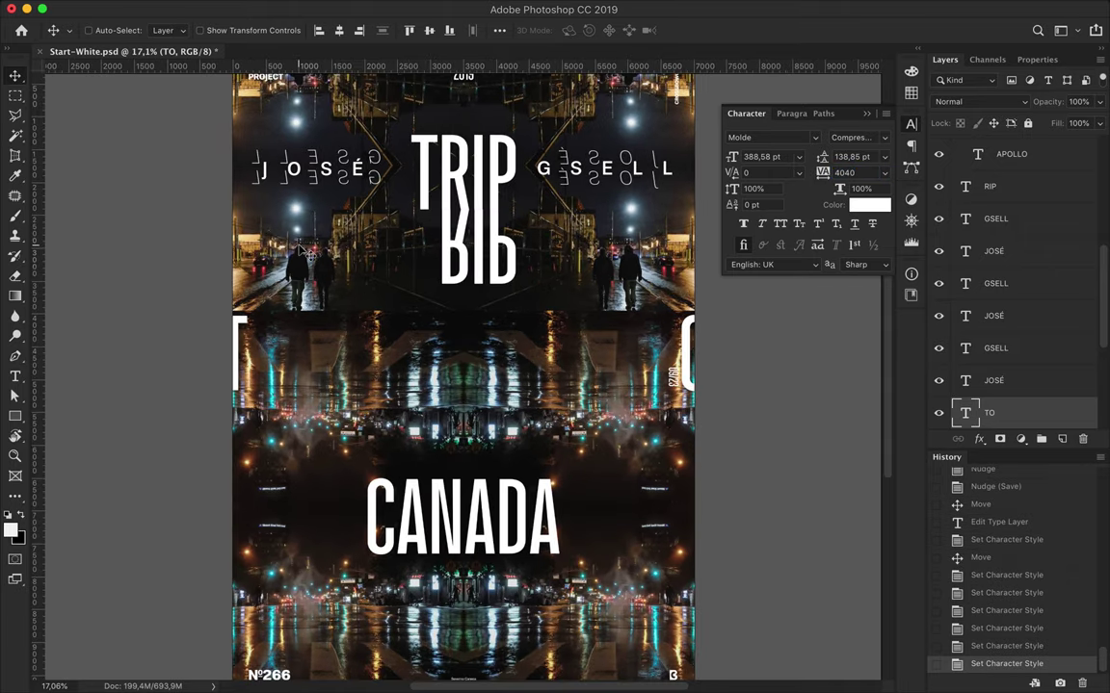
# - Copy a strip of the bottom photo to a new layer and clip a Hue/Saturation shift to it
pyautogui.keyDown('ctrl'); pyautogui.click(299, 248); pyautogui.keyUp('ctrl')
pyautogui.press('m')
pyautogui.hotkey('ctrl', 'c')
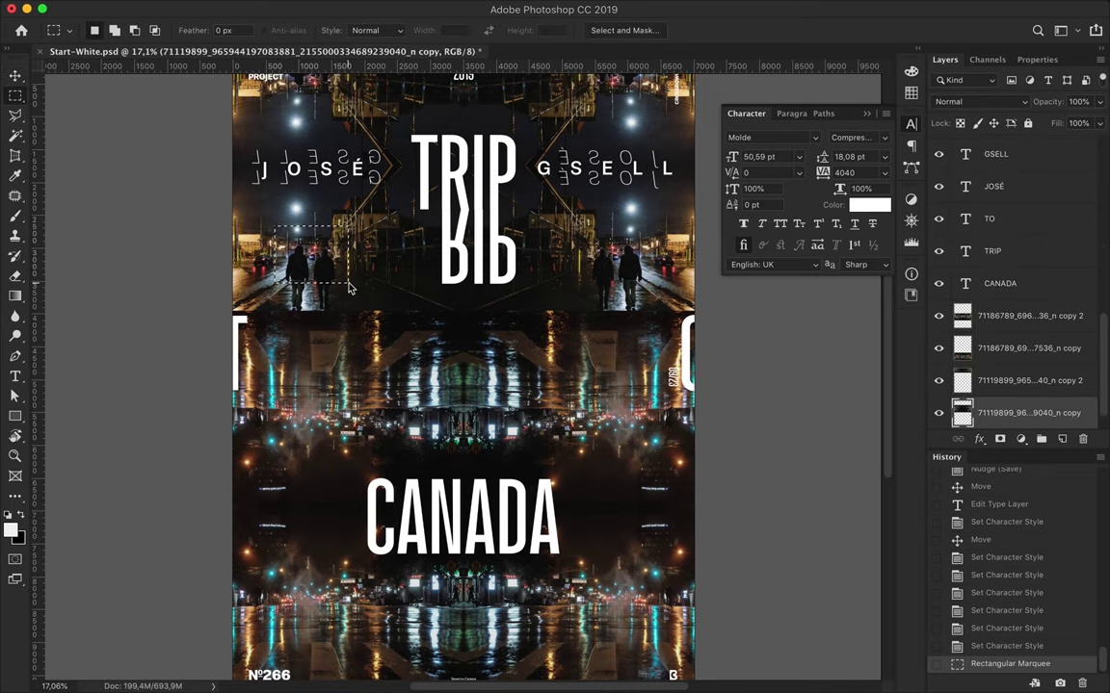
pyautogui.hotkey('ctrl', 'v')
pyautogui.press('v')
pyautogui.moveTo(323, 263); pyautogui.dragTo(324, 265)
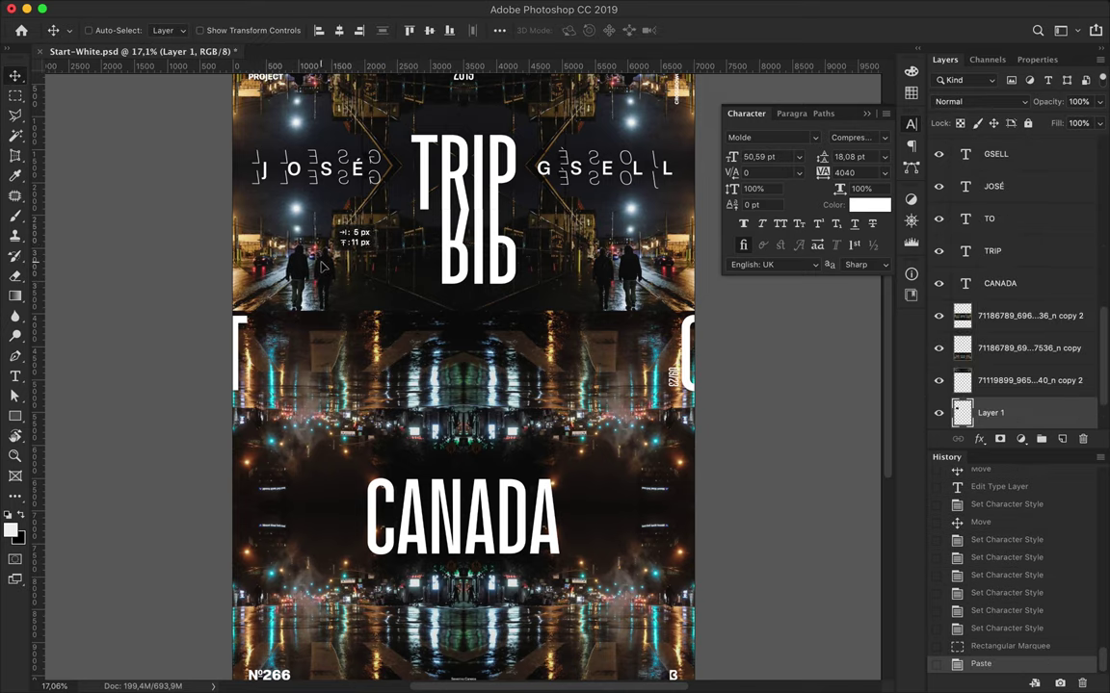
pyautogui.click(1020, 438)
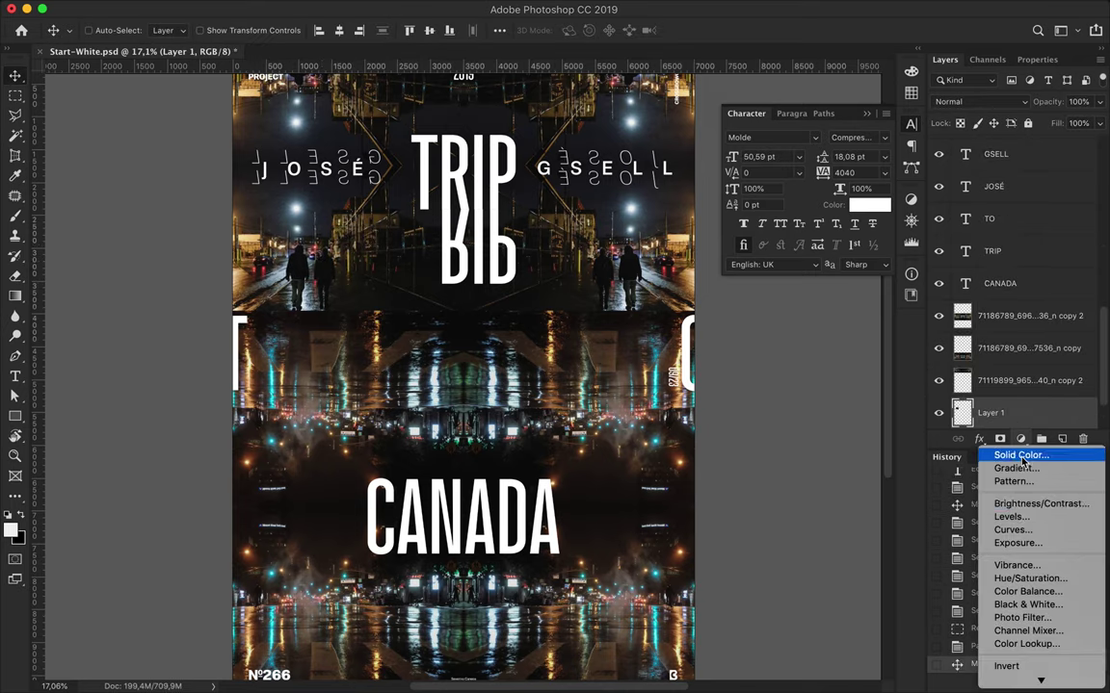
pyautogui.click(1030, 578)
pyautogui.moveTo(1012, 165); pyautogui.dragTo(1106, 167)
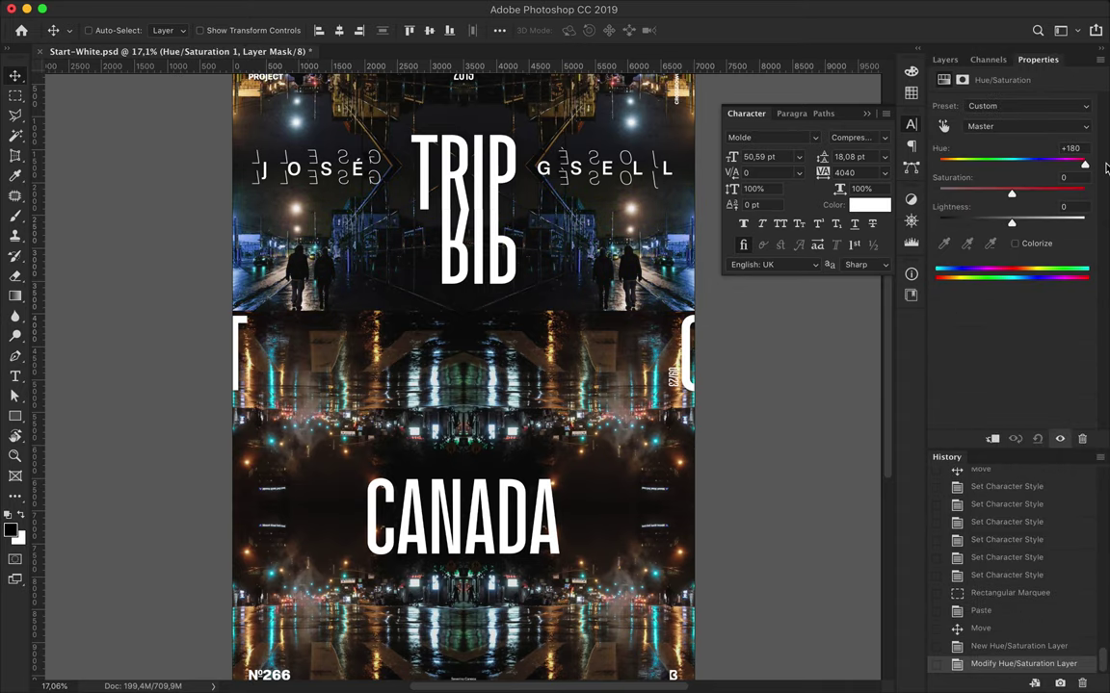
pyautogui.click(945, 59)
pyautogui.keyDown('alt'); pyautogui.click(977, 332); pyautogui.keyUp('alt')
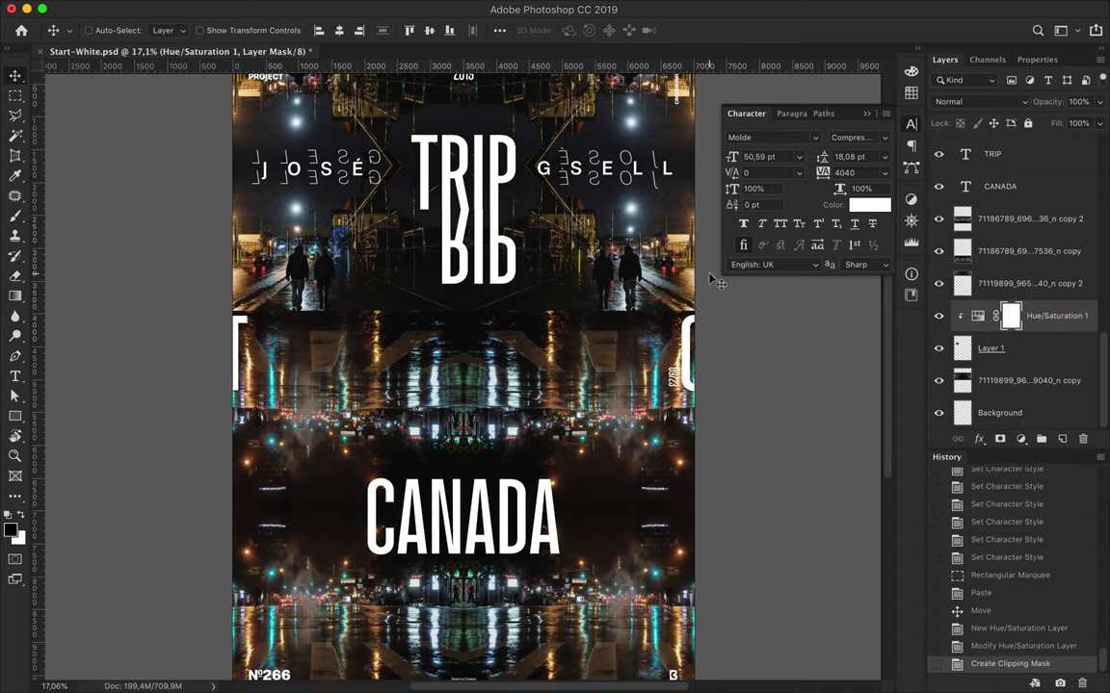
# - Copy another photo strip to Layer 2 and clip a magenta Hue/Saturation shift to it
pyautogui.press('m')
pyautogui.keyDown('ctrl'); pyautogui.click(563, 218); pyautogui.keyUp('ctrl')
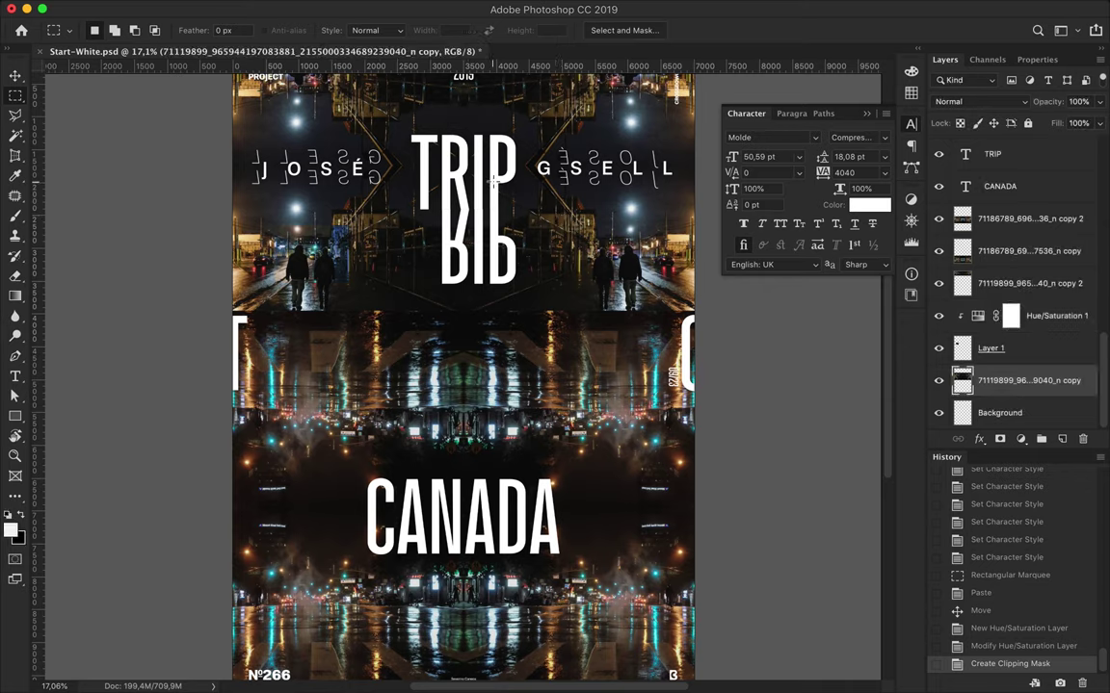
pyautogui.hotkey('ctrl', 'j')
pyautogui.press('v')
pyautogui.click(1023, 439)
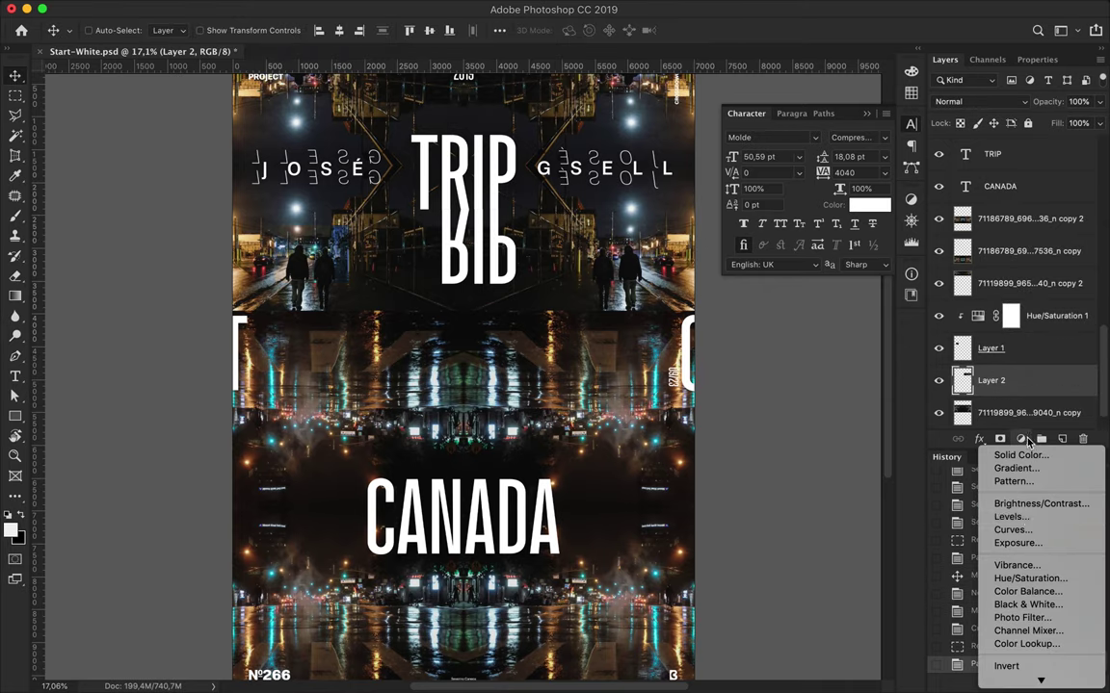
pyautogui.click(1029, 577)
pyautogui.moveTo(1011, 162); pyautogui.dragTo(982, 171)
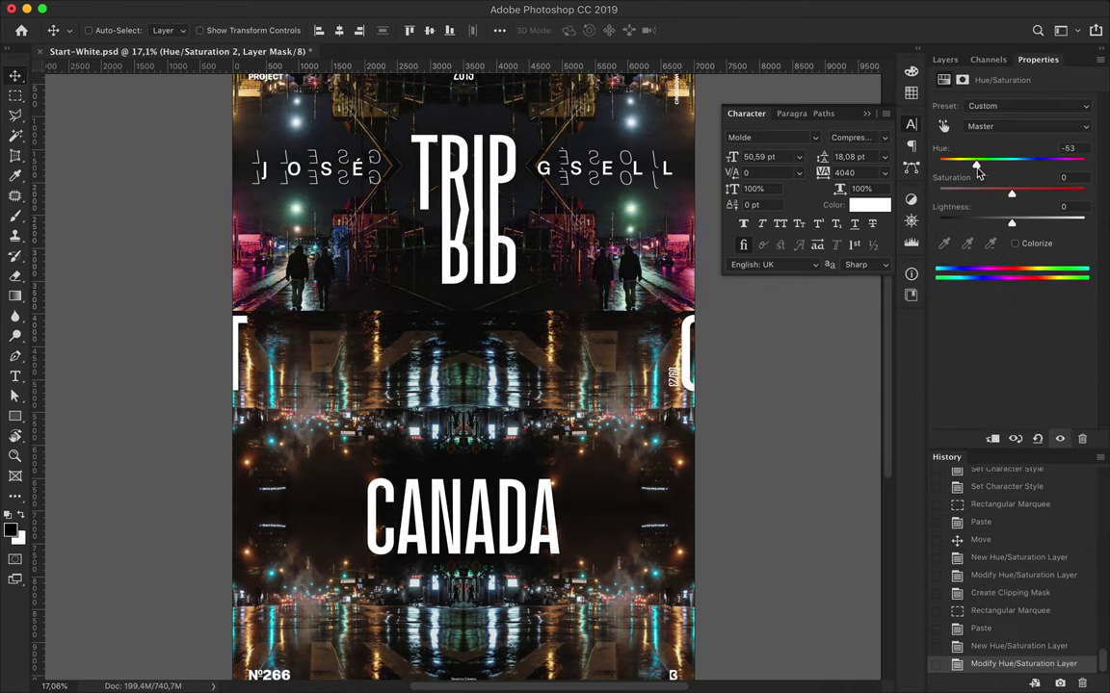
pyautogui.click(945, 59)
pyautogui.hotkey('ctrl', 'alt', 'g')
# - Paste a right-side street strip onto its own layer with a clipped Hue -90 adjustment
pyautogui.scroll(-2, 527, 395)
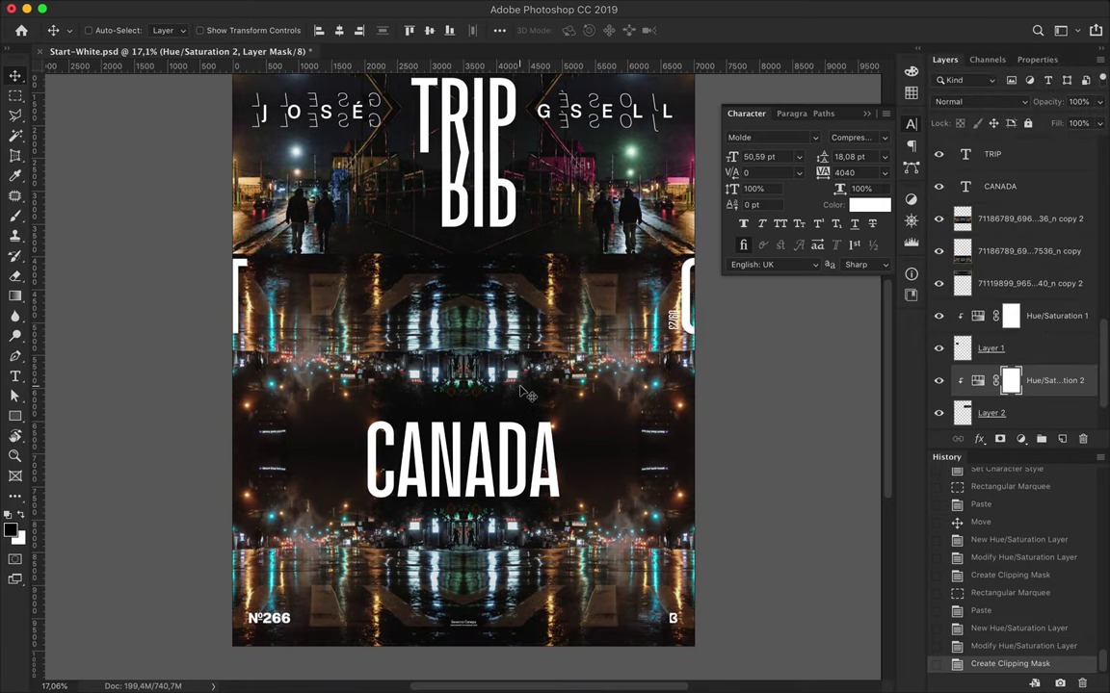
pyautogui.press('m')
pyautogui.moveTo(478, 255); pyautogui.dragTo(695, 339)
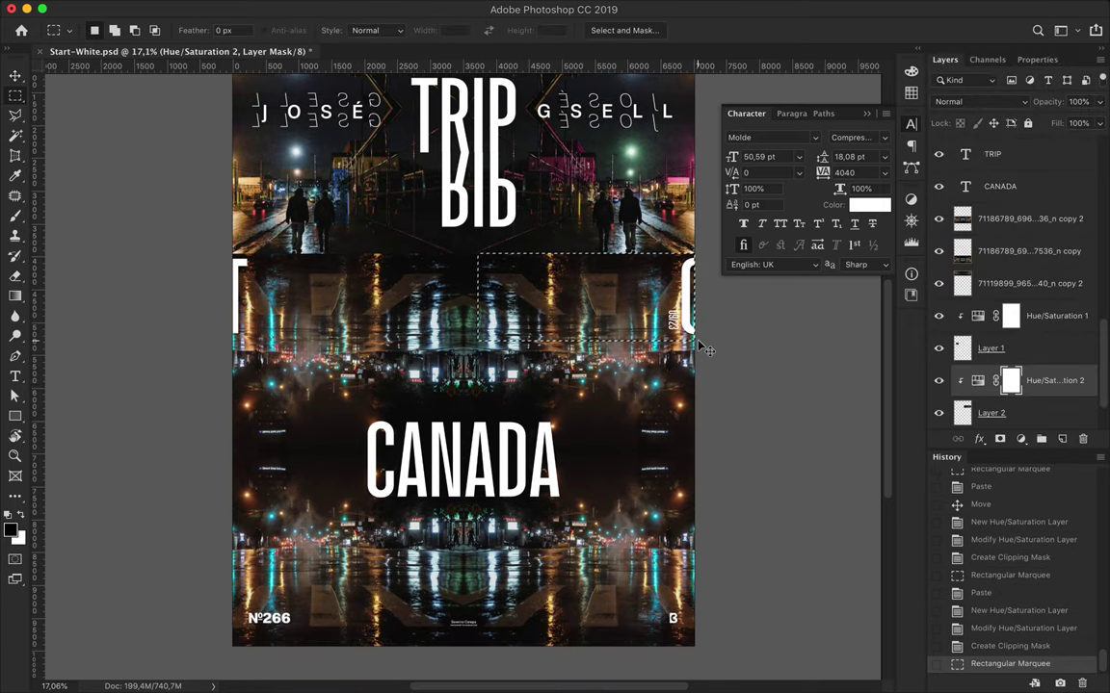
pyautogui.hotkey('alt', '.')
pyautogui.hotkey('alt', '[')
pyautogui.hotkey('alt', '[')
pyautogui.hotkey('alt', '[')
pyautogui.hotkey('ctrl', 'v')
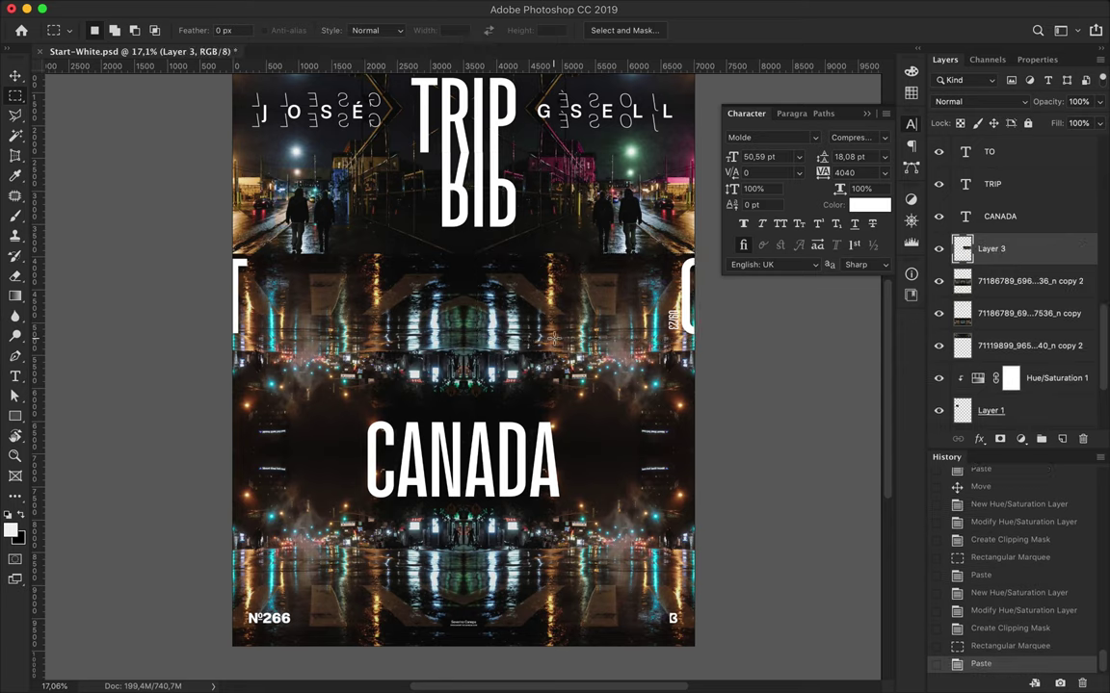
pyautogui.press('v')
pyautogui.click(1021, 439)
pyautogui.click(903, 525)
pyautogui.moveTo(1012, 165); pyautogui.dragTo(944, 168)
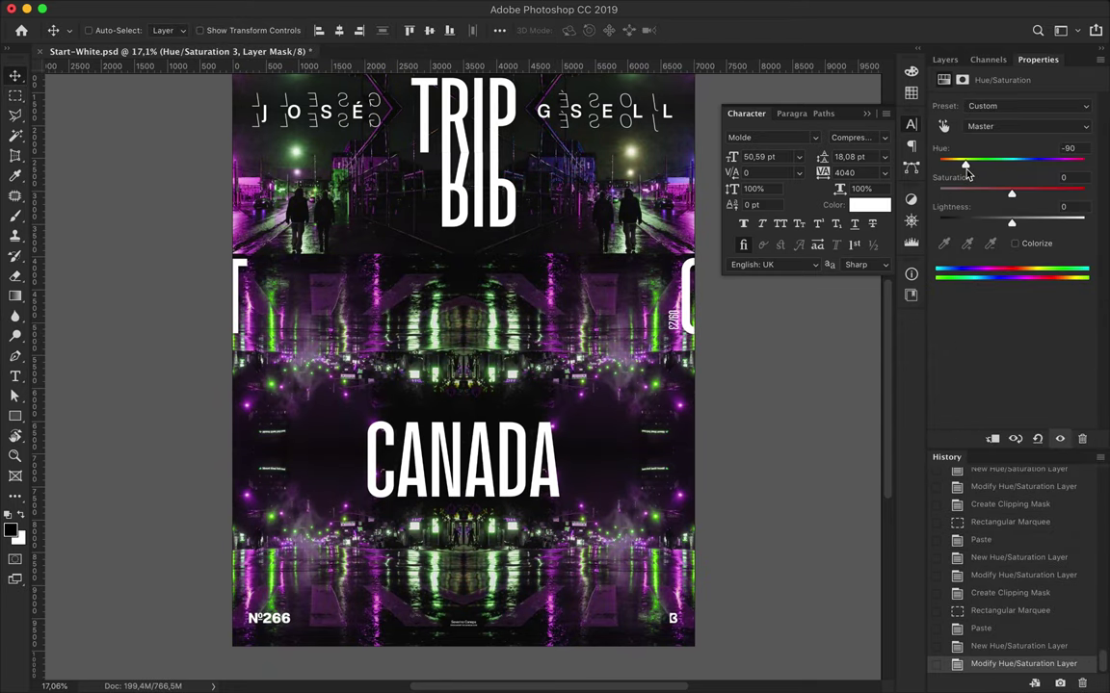
pyautogui.click(945, 58)
pyautogui.keyDown('alt'); pyautogui.click(965, 264); pyautogui.keyUp('alt')
pyautogui.hotkey('ctrl', '0')
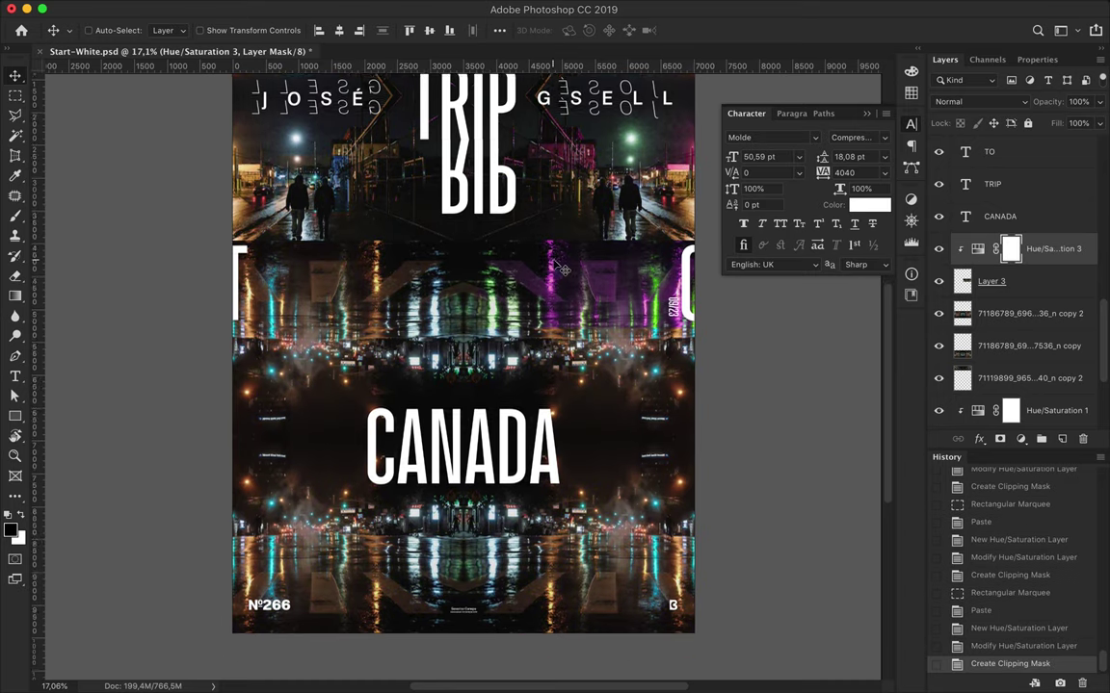
# - Copy a lower-left photo strip and clip a Hue +41 adjustment to it
pyautogui.click(381, 563)
pyautogui.press('m')
pyautogui.moveTo(381, 567); pyautogui.dragTo(397, 525)
pyautogui.moveTo(410, 578); pyautogui.dragTo(410, 599)
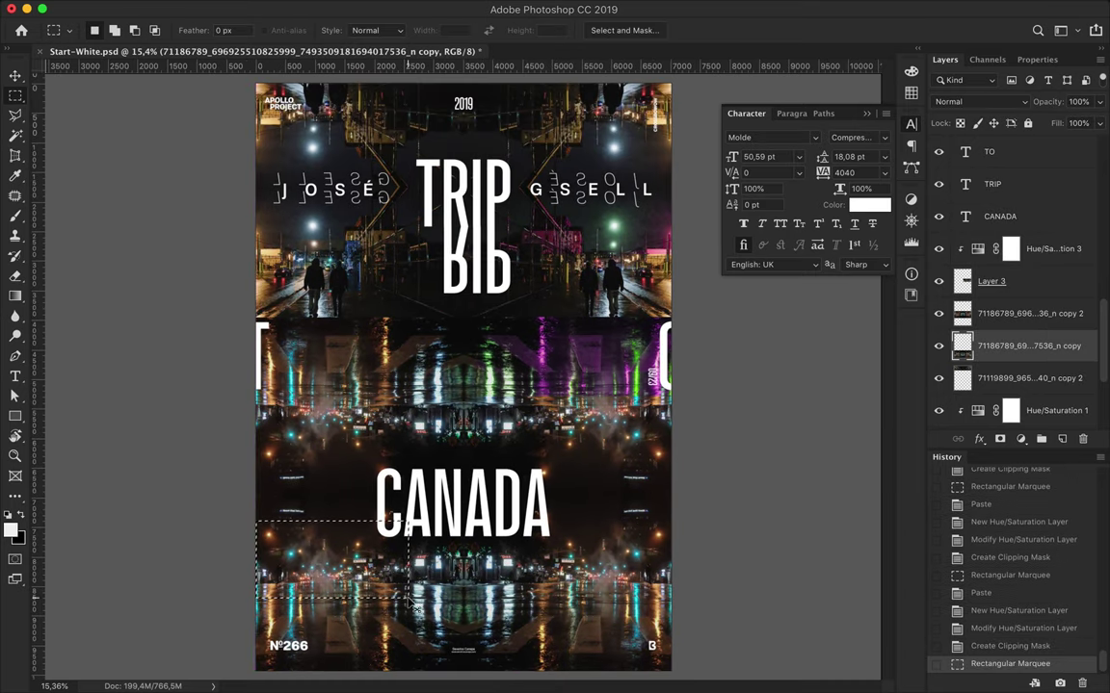
pyautogui.hotkey('ctrl', 'c')
pyautogui.hotkey('ctrl', 'v')
pyautogui.press('v')
pyautogui.click(1020, 436)
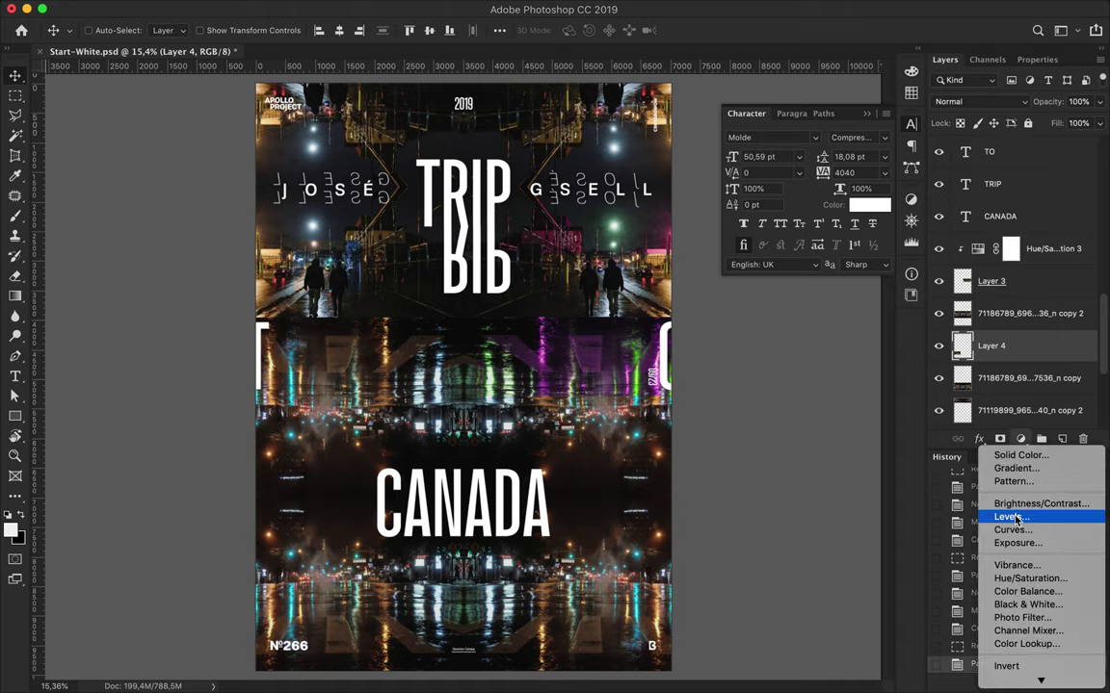
pyautogui.click(1016, 578)
pyautogui.moveTo(1011, 164); pyautogui.dragTo(1032, 165)
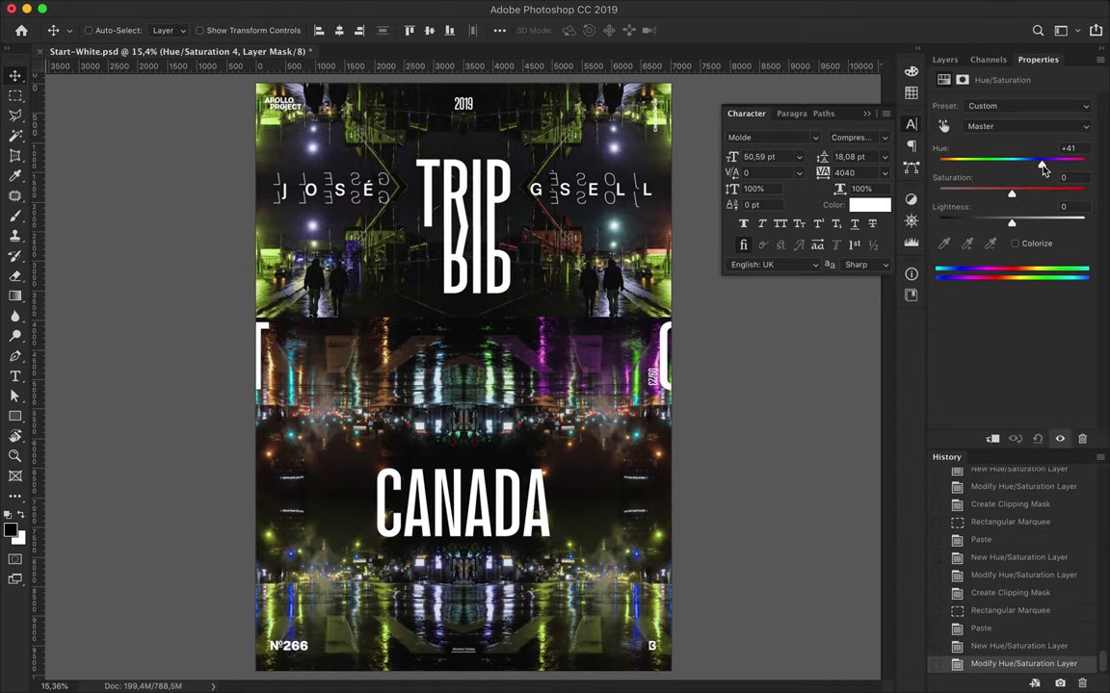
pyautogui.click(945, 60)
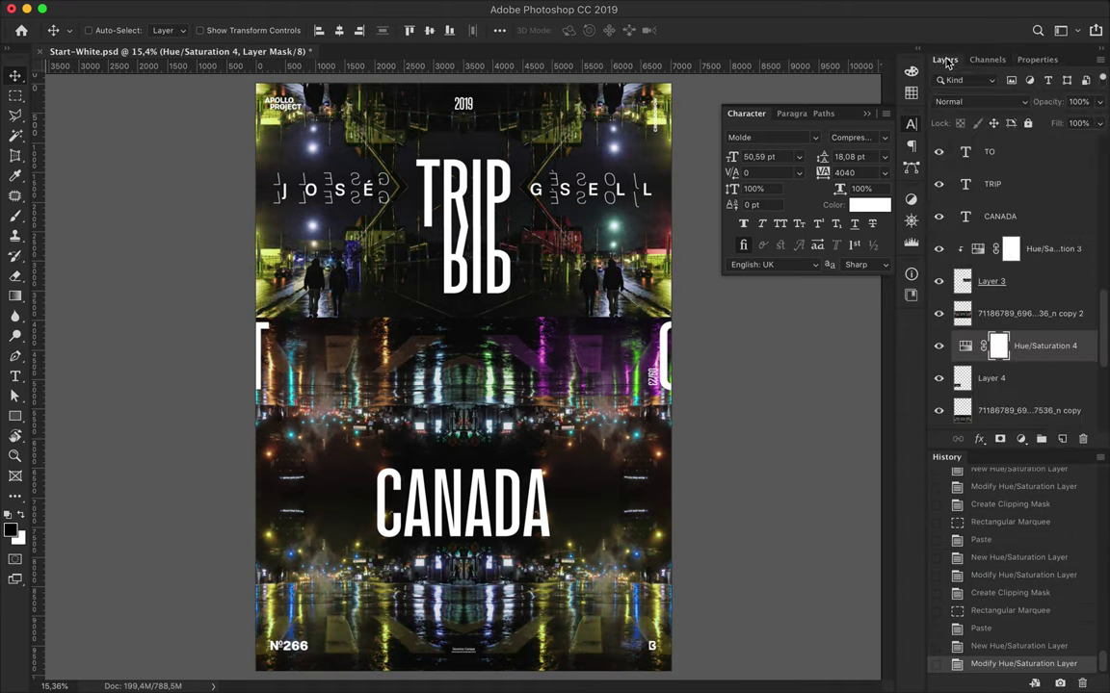
pyautogui.keyDown('alt'); pyautogui.click(983, 366); pyautogui.keyUp('alt')
# - Copy a strip from the first photo copy layer and add a Hue +126 adjustment
pyautogui.keyDown('ctrl'); pyautogui.click(390, 376); pyautogui.keyUp('ctrl')
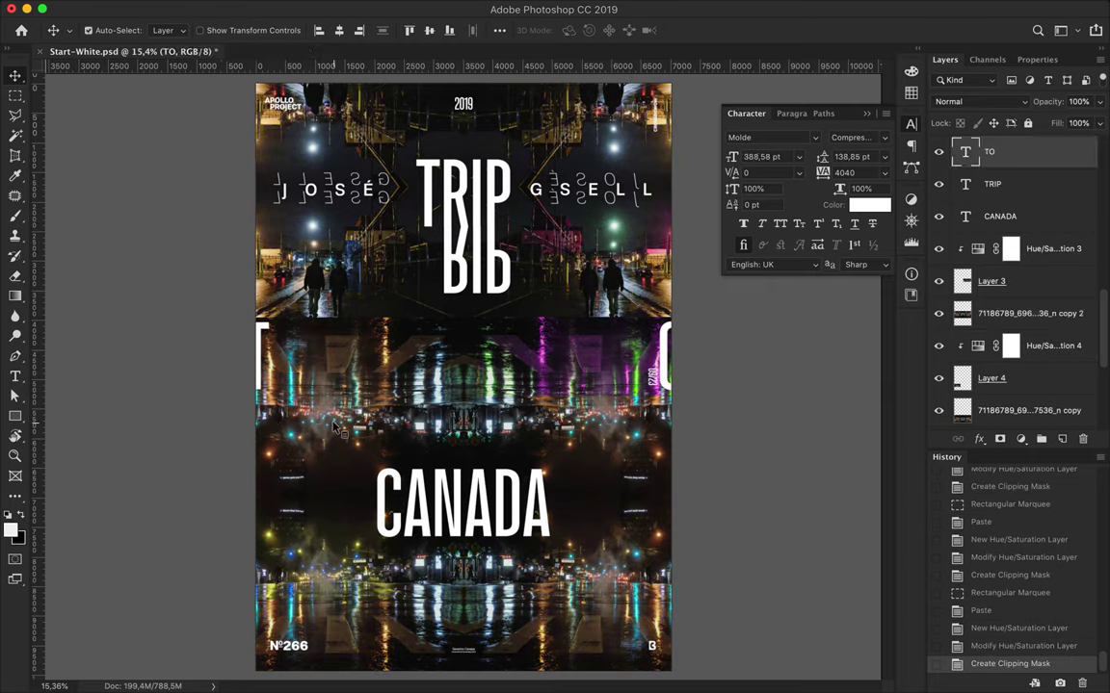
pyautogui.press('m')
pyautogui.moveTo(497, 418); pyautogui.dragTo(497, 417)
pyautogui.hotkey('ctrl', 'c')
pyautogui.hotkey('ctrl', 'v')
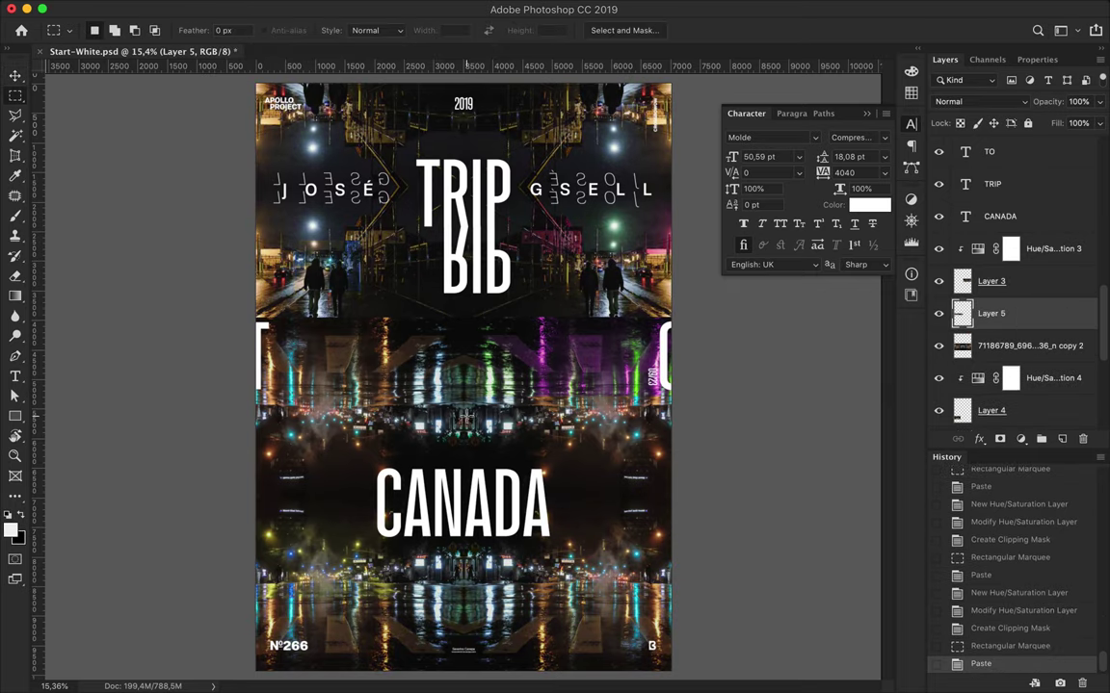
pyautogui.click(1022, 442)
pyautogui.click(939, 575)
pyautogui.moveTo(1011, 164); pyautogui.dragTo(1069, 165)
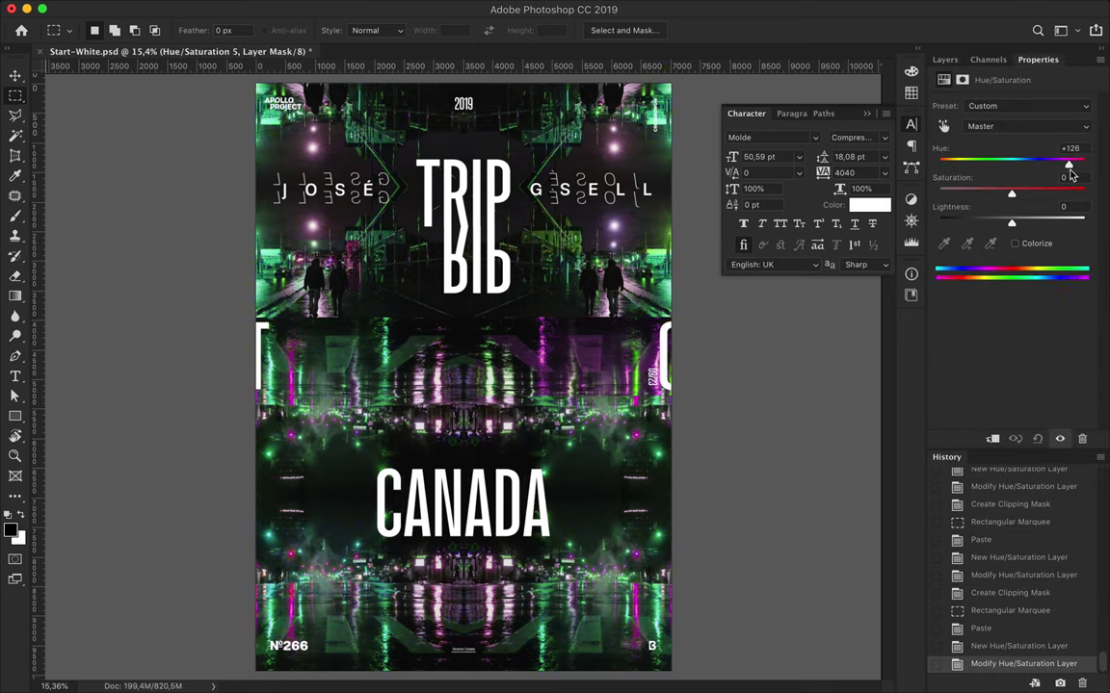
pyautogui.click(944, 60)
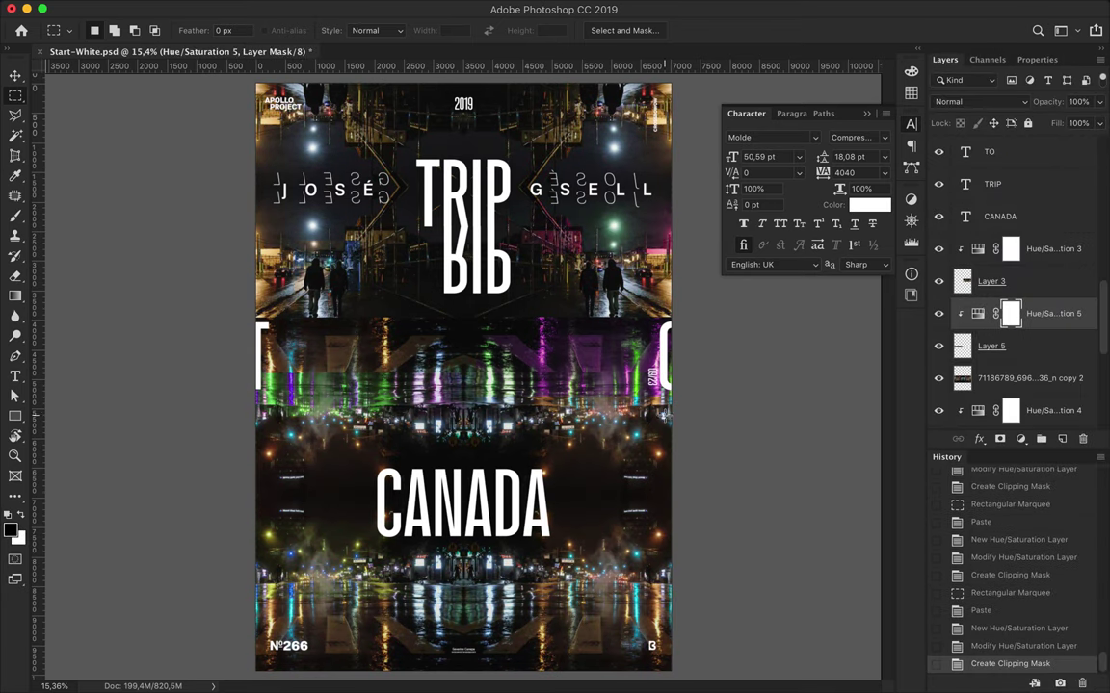
# - Copy a top-left photo strip and clip a leftward Hue/Saturation shift to it
pyautogui.keyDown('ctrl'); pyautogui.click(391, 138); pyautogui.keyUp('ctrl')
pyautogui.moveTo(258, 85); pyautogui.dragTo(414, 125)
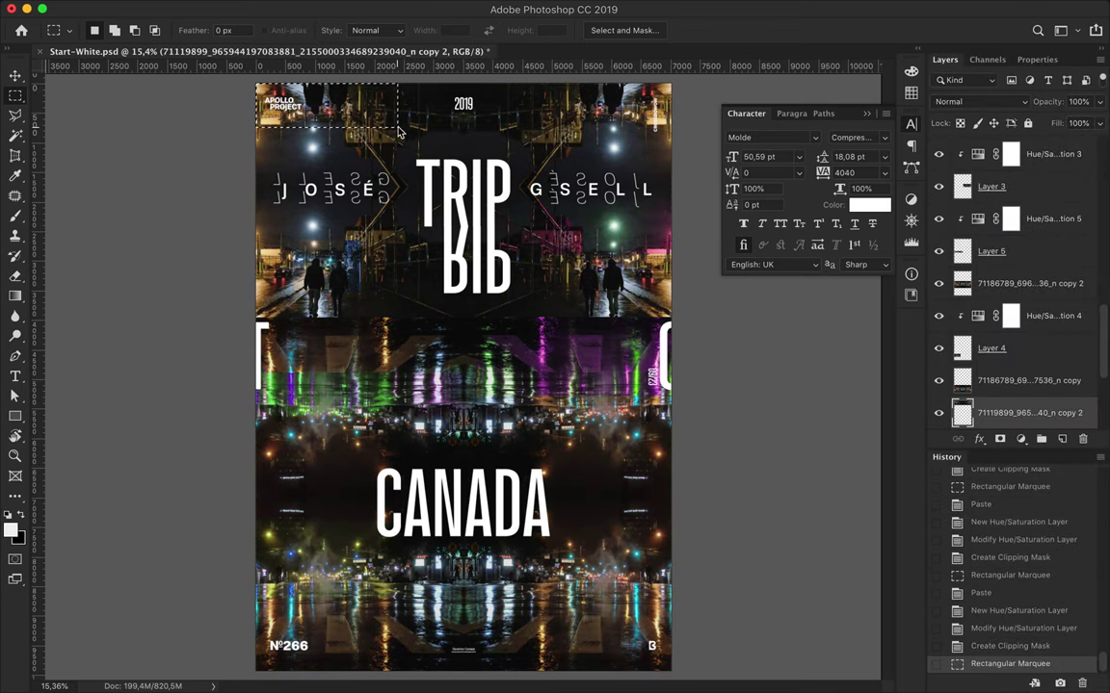
pyautogui.hotkey('ctrl', 'c')
pyautogui.hotkey('ctrl', 'v')
pyautogui.press('v')
pyautogui.click(1020, 438)
pyautogui.click(1028, 578)
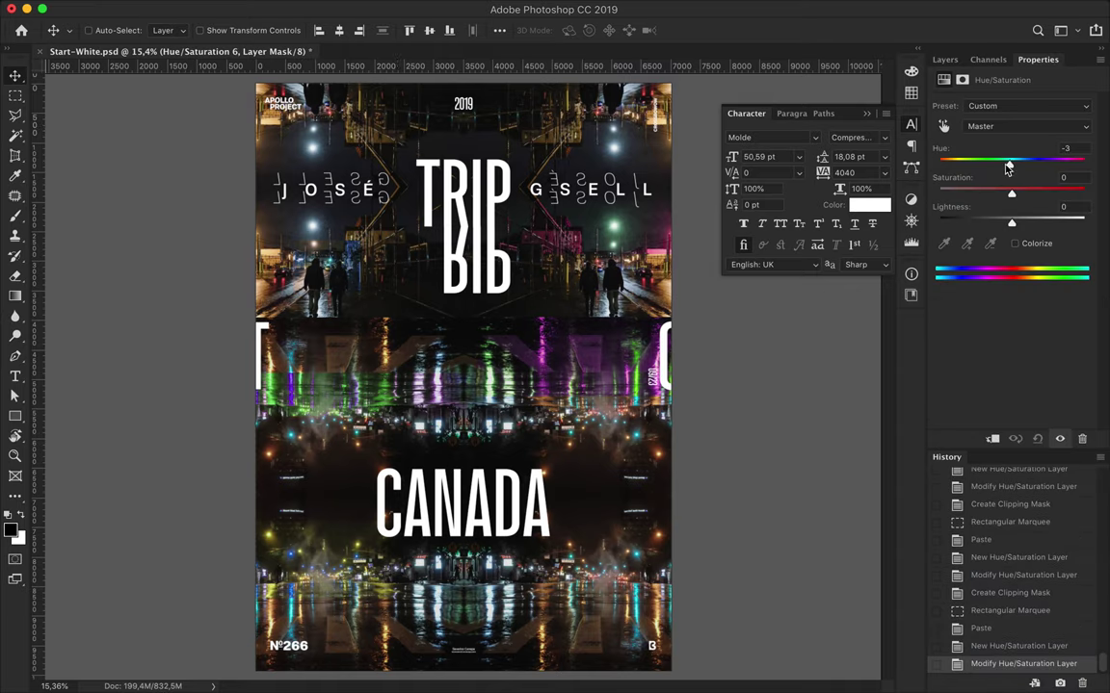
pyautogui.moveTo(1012, 161); pyautogui.dragTo(984, 165)
pyautogui.click(945, 60)
pyautogui.hotkey('ctrl', 'alt', 'g')
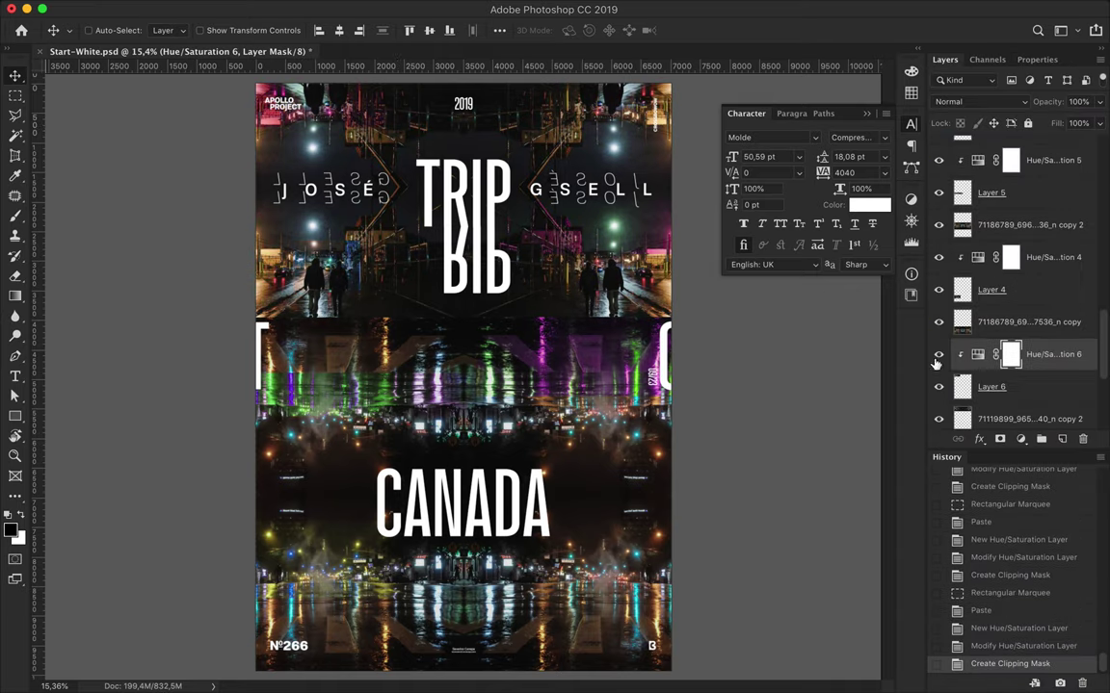
pyautogui.keyDown('ctrl'); pyautogui.click(433, 212); pyautogui.keyUp('ctrl')
pyautogui.keyDown('ctrl'); pyautogui.click(339, 183); pyautogui.keyUp('ctrl')
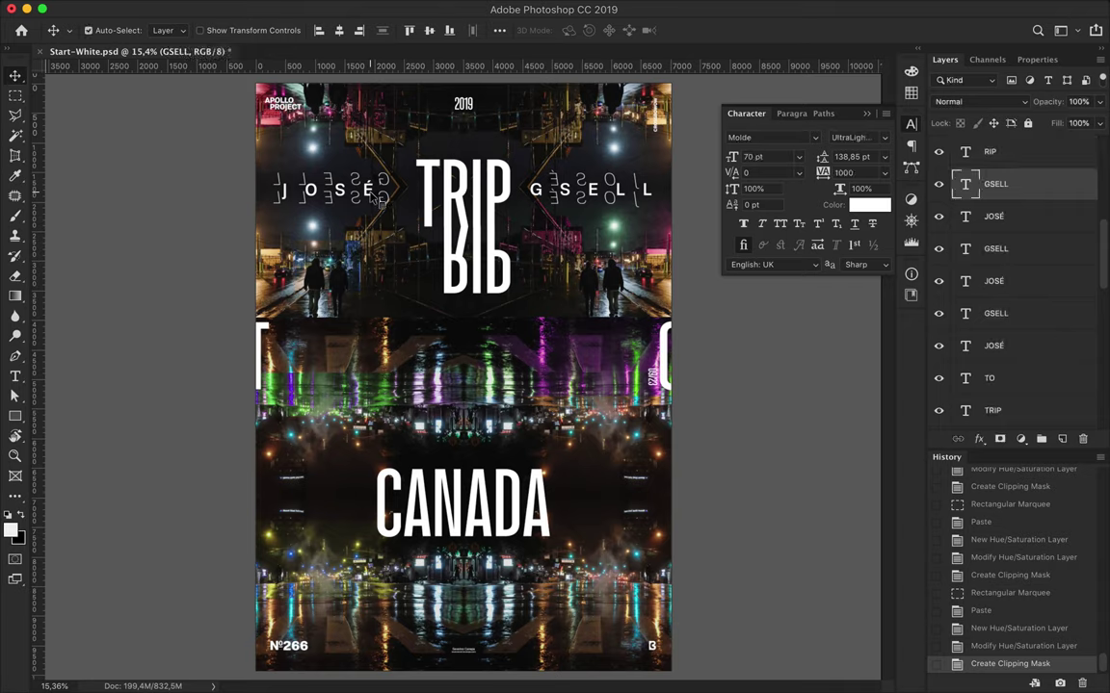
# - Group the JOSÉ, GSELL and TRIP text layers into Group 1
pyautogui.keyDown('ctrl'); pyautogui.keyDown('shift'); pyautogui.click(520, 173); pyautogui.keyUp('shift'); pyautogui.keyUp('ctrl')
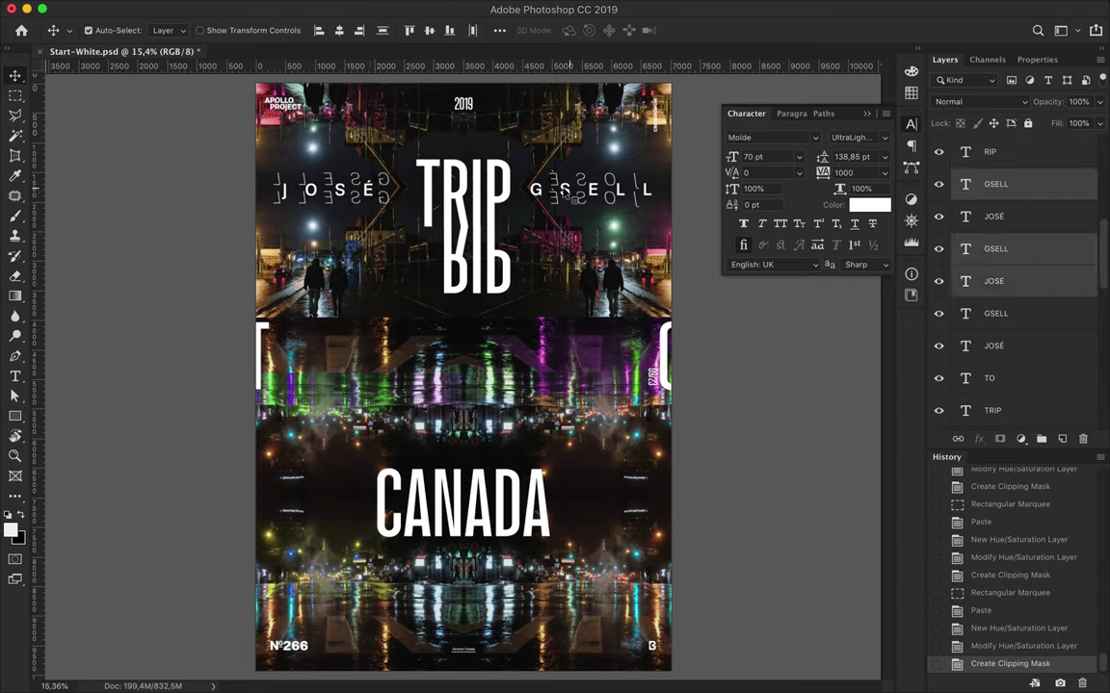
pyautogui.keyDown('ctrl'); pyautogui.keyDown('shift'); pyautogui.click(508, 188); pyautogui.keyUp('shift'); pyautogui.keyUp('ctrl')
pyautogui.keyDown('ctrl'); pyautogui.keyDown('shift'); pyautogui.click(496, 265); pyautogui.keyUp('shift'); pyautogui.keyUp('ctrl')
pyautogui.scroll(-1, 983, 327)
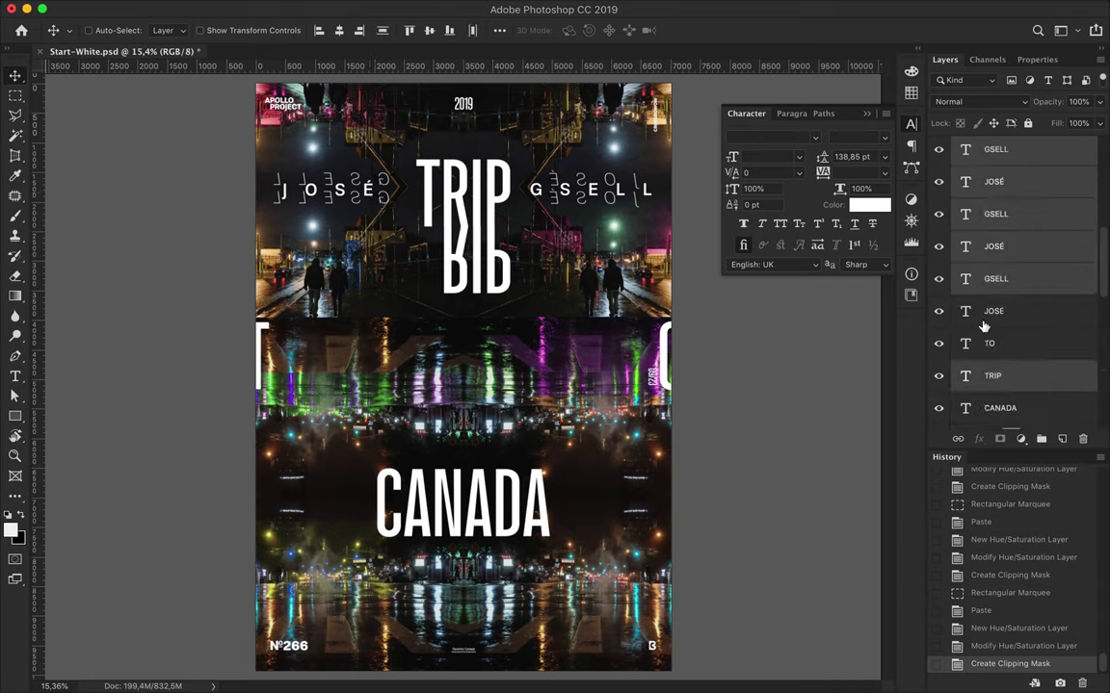
pyautogui.click(1041, 439)
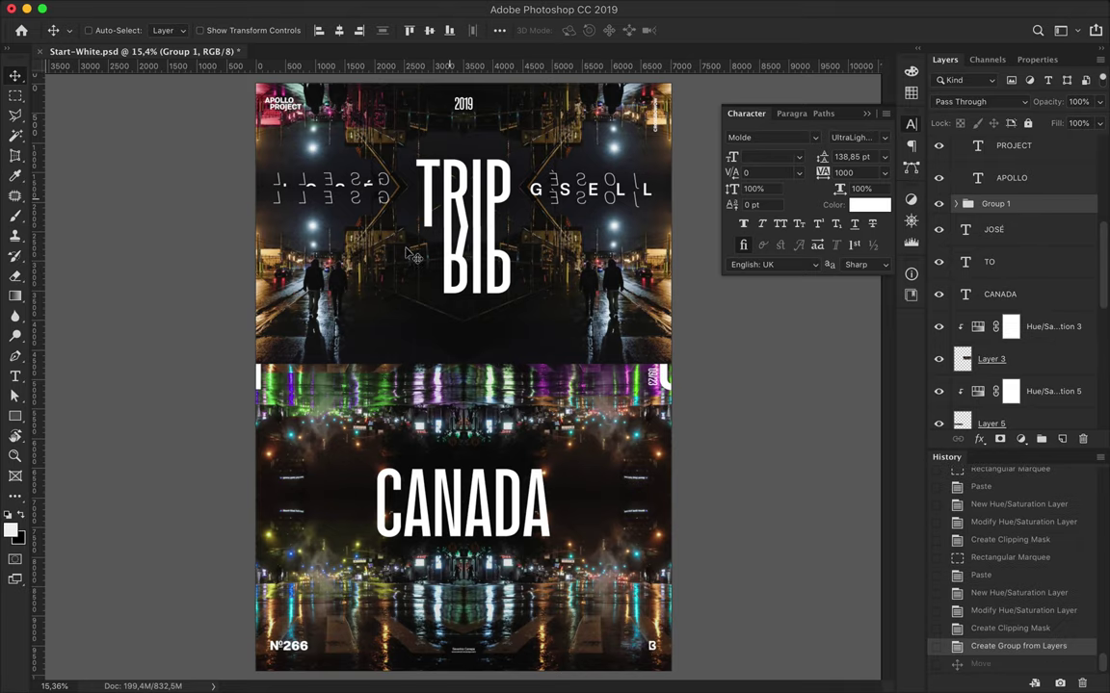
# - Restack a street photo copy layer just beneath the CANADA text layer
pyautogui.scroll(-3, 987, 361)
pyautogui.moveTo(1002, 299); pyautogui.dragTo(1002, 384)
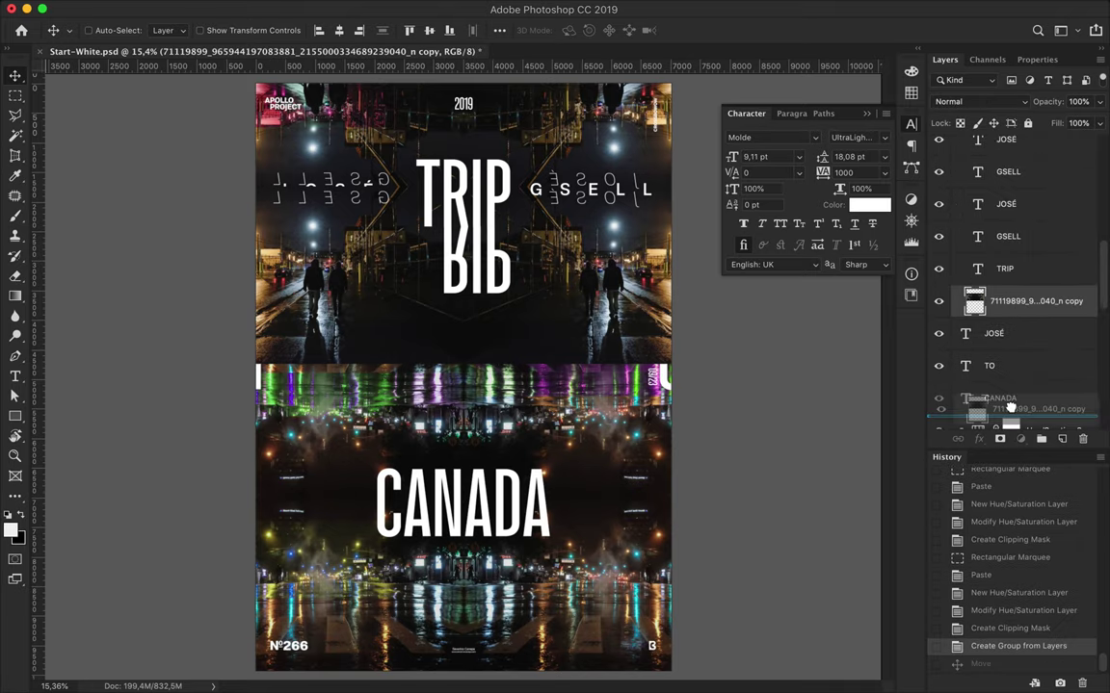
pyautogui.scroll(3, 990, 306)
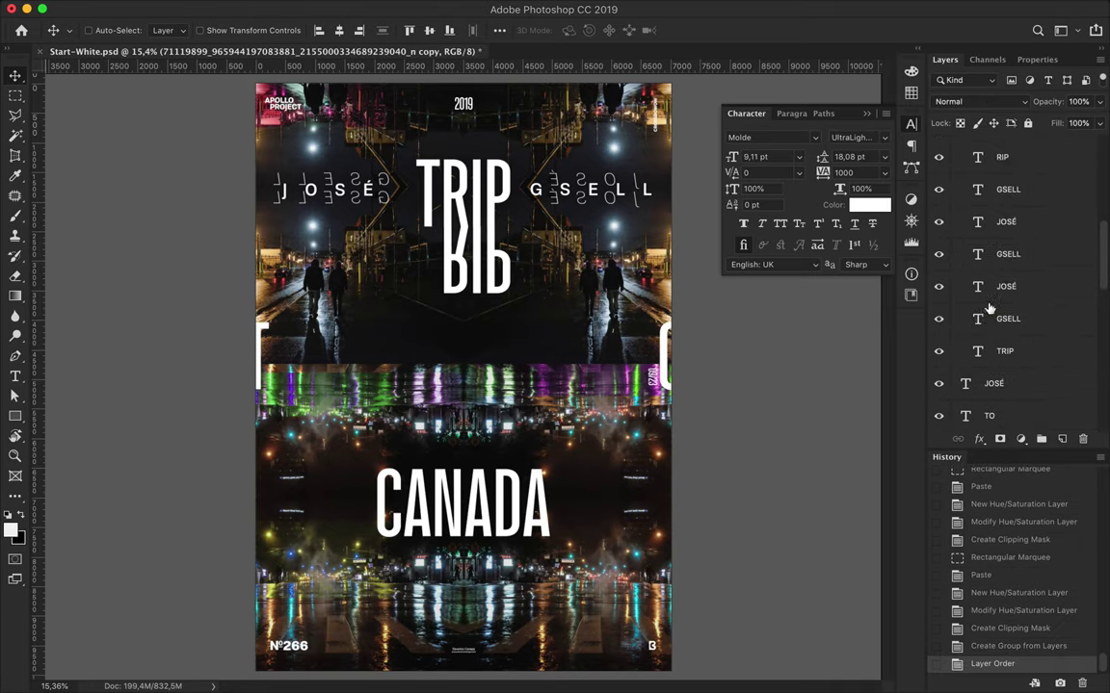
pyautogui.doubleClick(531, 503)
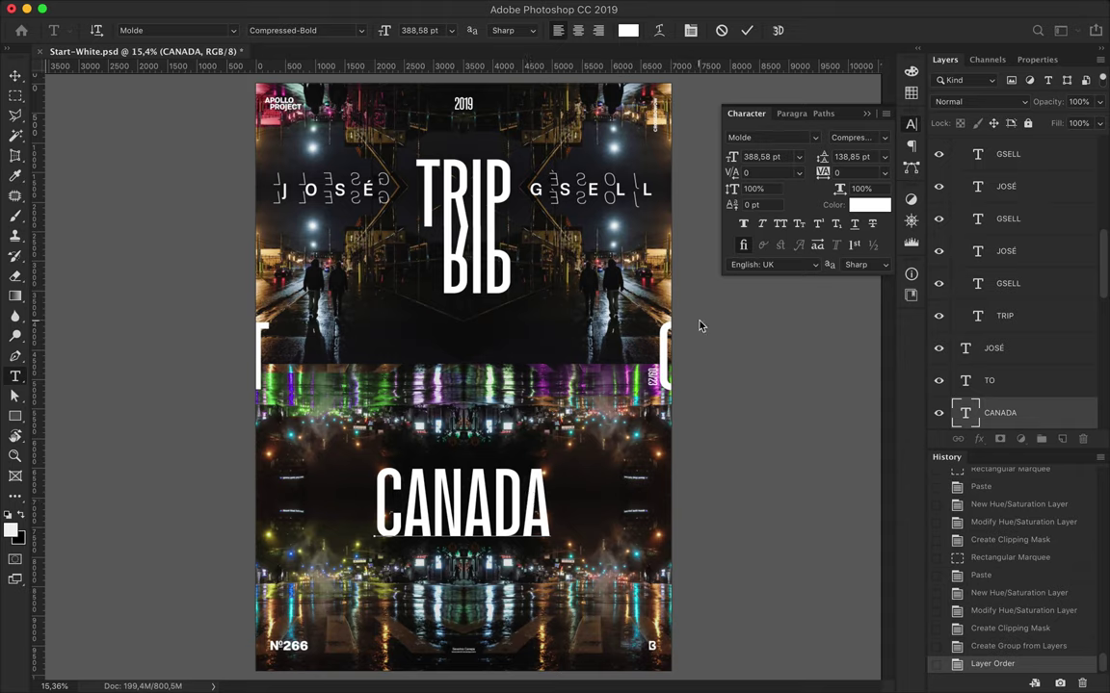
# - Duplicate CANADA above itself and tuck the copy behind the glitch strip layer
pyautogui.hotkey('ctrl', 'Return')
pyautogui.press('v')
pyautogui.moveTo(460, 502); pyautogui.dragTo(460, 395)
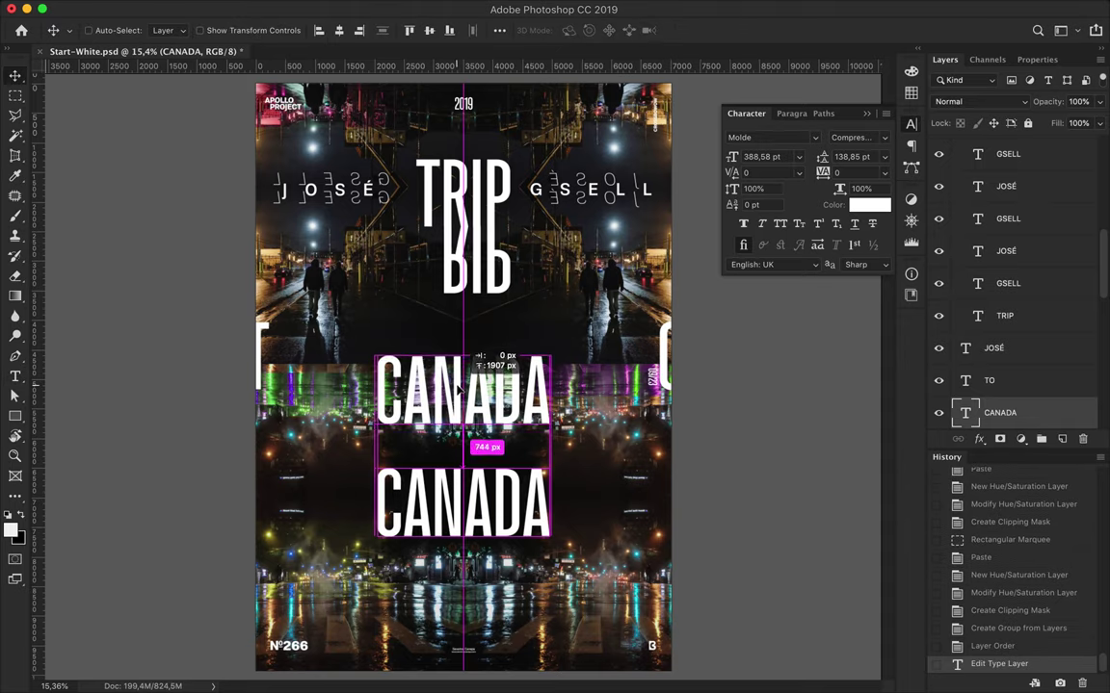
pyautogui.moveTo(1001, 416); pyautogui.dragTo(997, 298)
pyautogui.scroll(-2, 1019, 265)
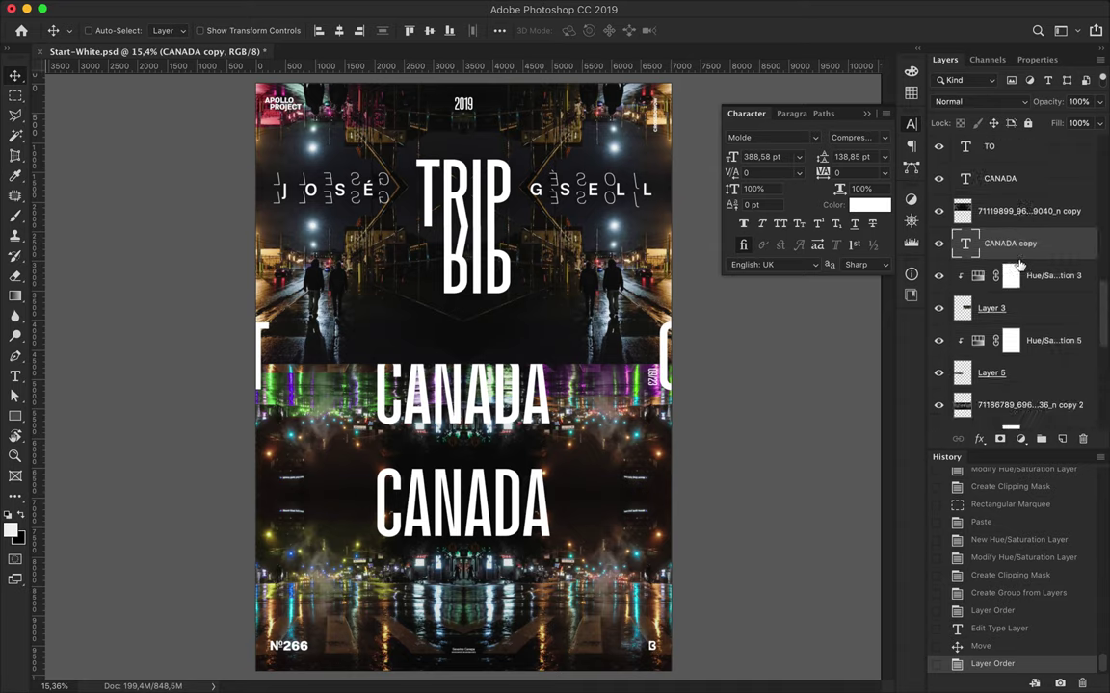
pyautogui.moveTo(531, 416); pyautogui.dragTo(535, 369)
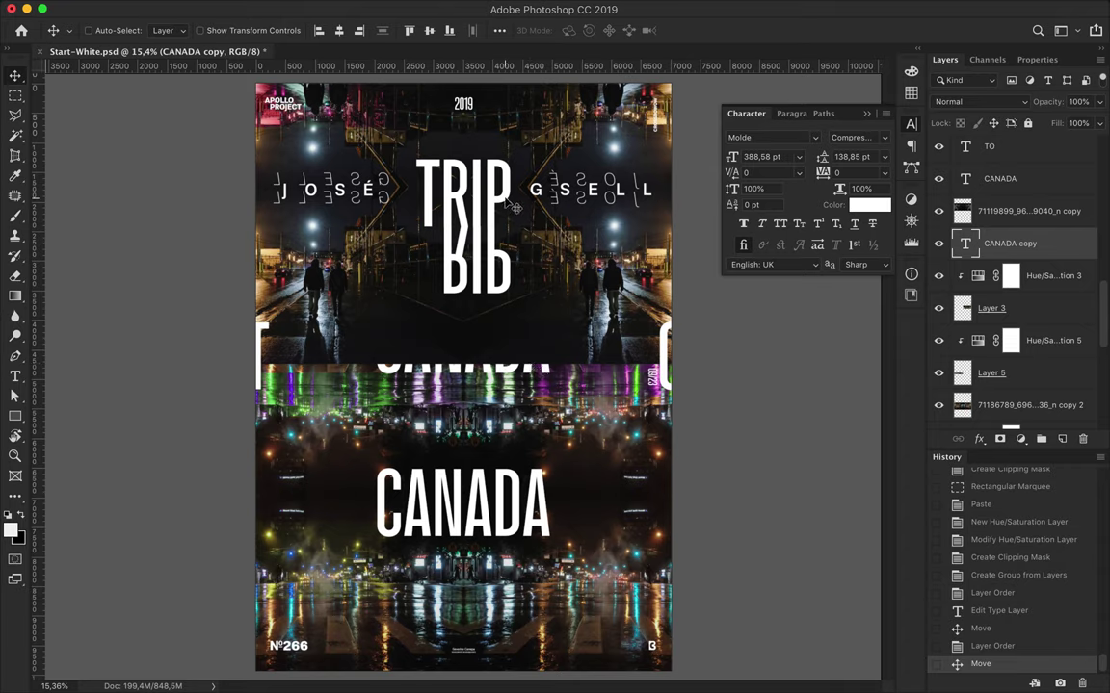
# - Add a third CANADA copy at the bottom edge, nudge the upper copy up, and save
pyautogui.click(1000, 178)
pyautogui.moveTo(500, 395); pyautogui.dragTo(499, 575)
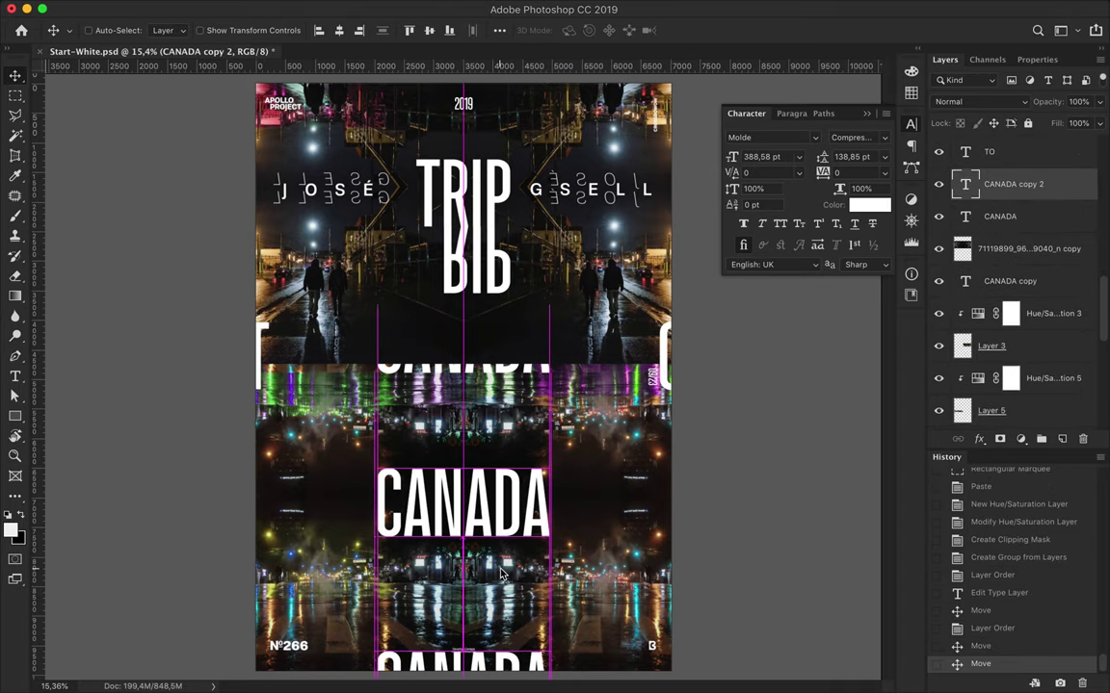
pyautogui.click(939, 151)
pyautogui.keyDown('ctrl'); pyautogui.click(510, 375); pyautogui.keyUp('ctrl')
pyautogui.press('Up')
pyautogui.press('Up')
pyautogui.click(1012, 184)
pyautogui.click(938, 151)
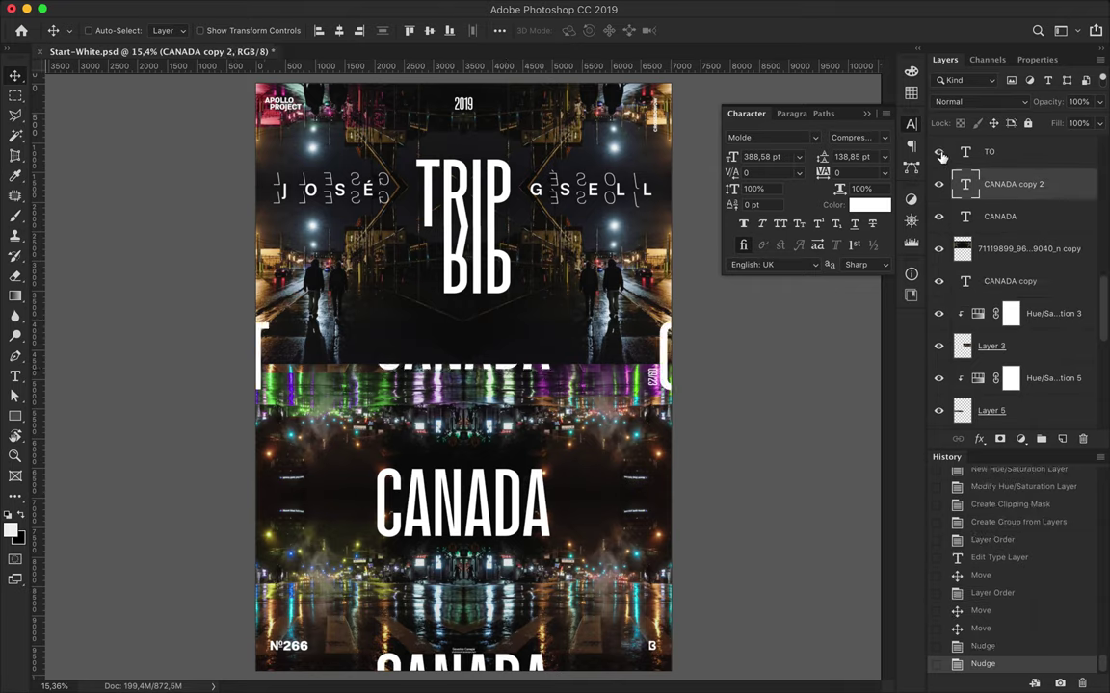
pyautogui.hotkey('ctrl', 's')
# - Start a shape path near the lower left with the Pen tool, then discard it
pyautogui.press('p')
pyautogui.click(243, 518)
pyautogui.press('BackSpace')
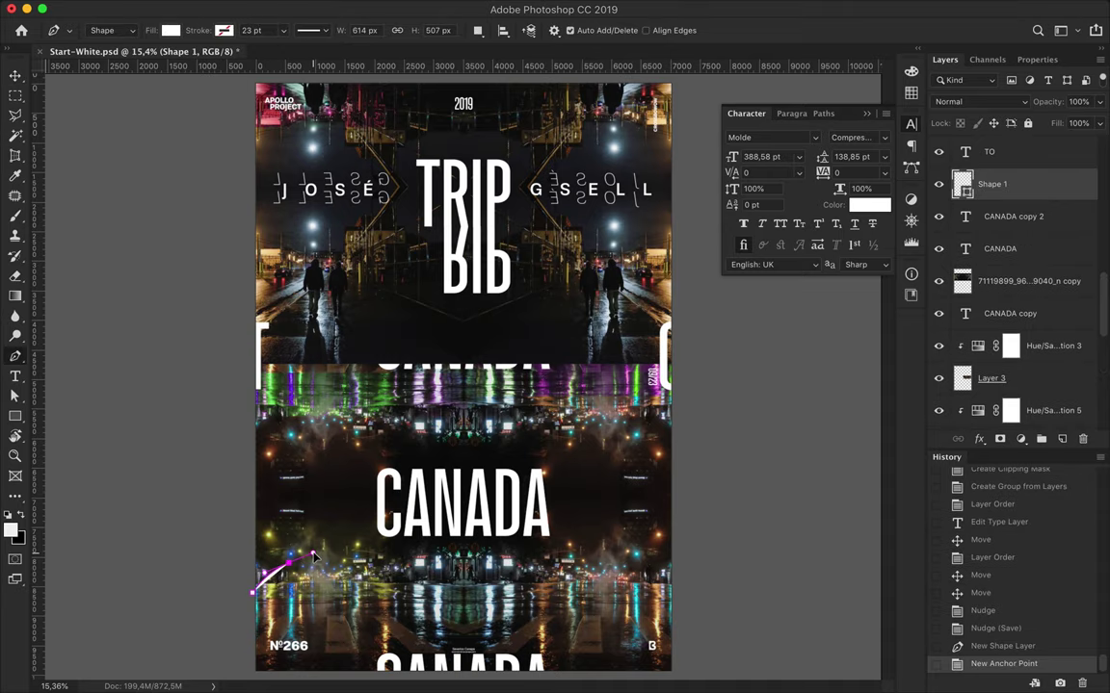
pyautogui.press('BackSpace')
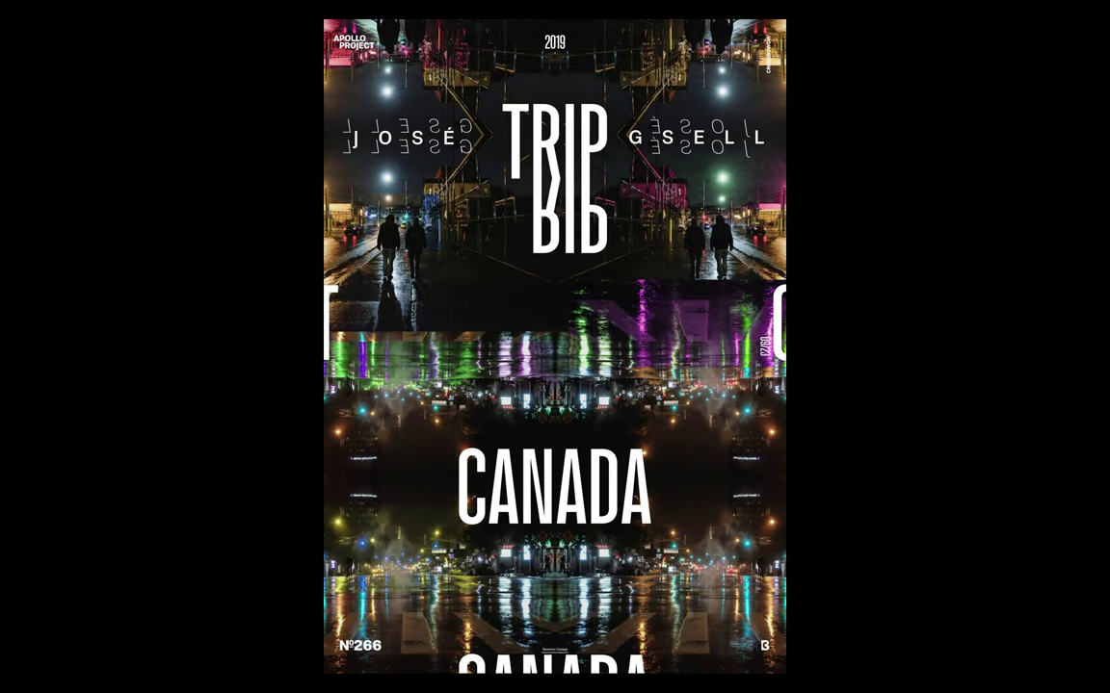